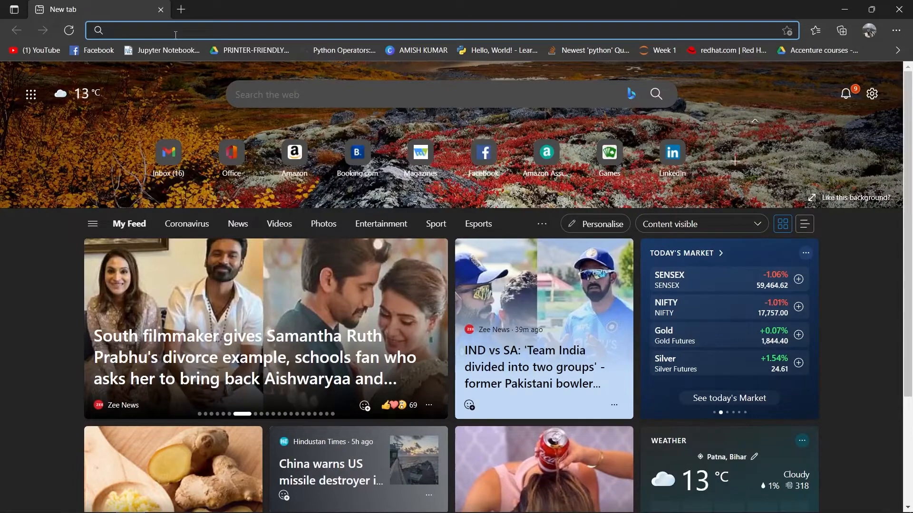
- Go to the hanatrial trial URL and sign in through SAP ID Service with the login name and password
{"action": "type", "text": "https://account.hanatrial.ondemand.com/trial/#/home/trial"}
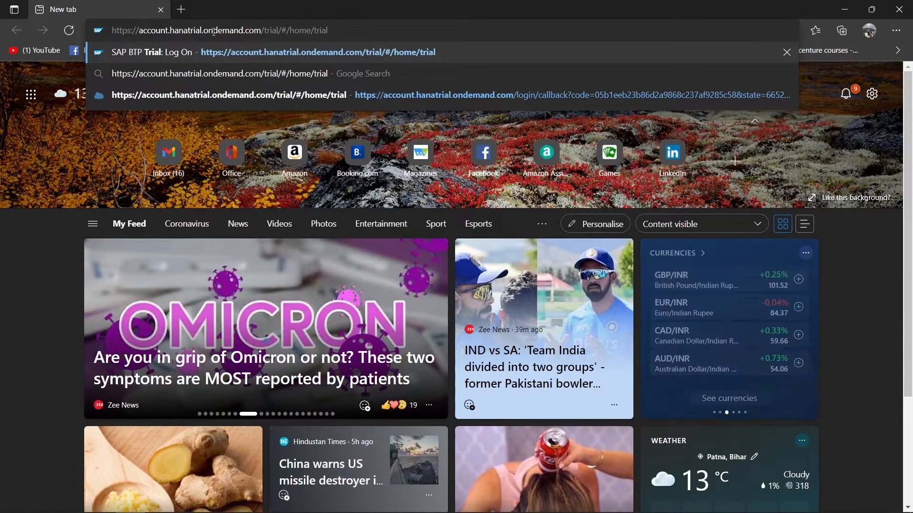
{"action": "left_click", "coordinate": [361, 44]}
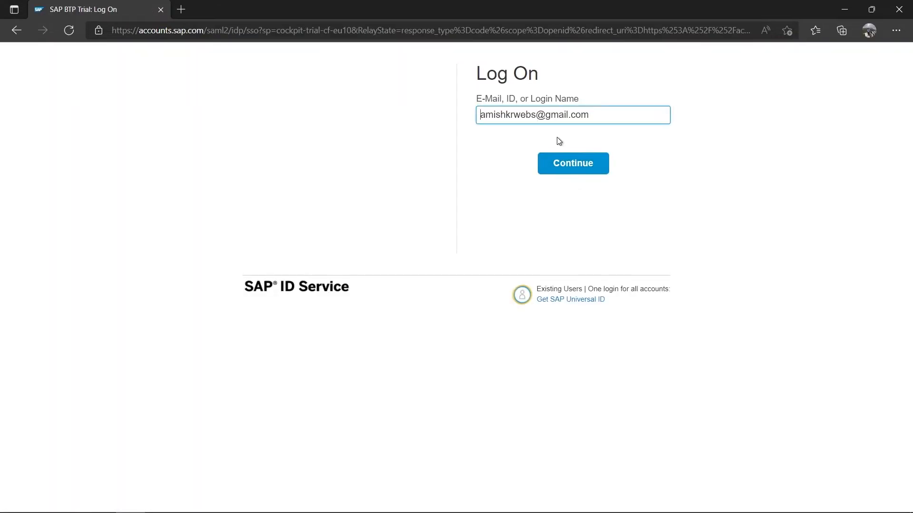
{"action": "left_click", "coordinate": [582, 165]}
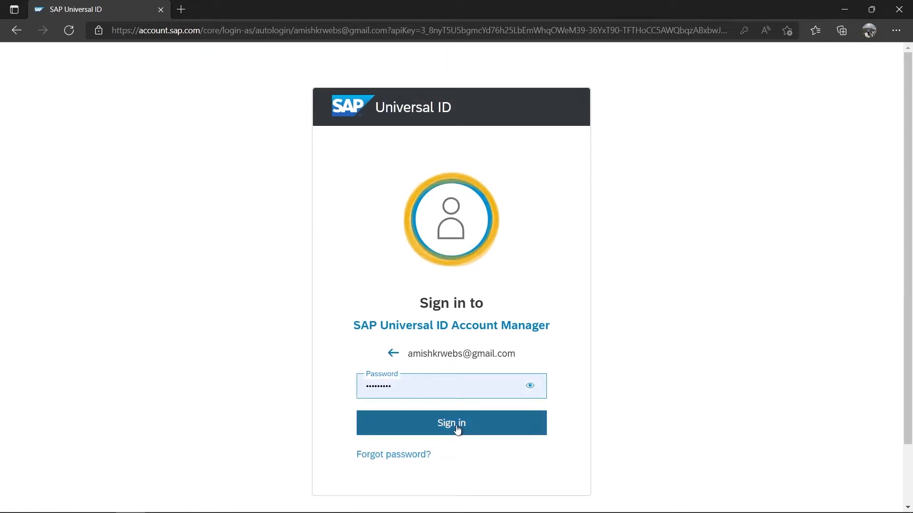
{"action": "left_click", "coordinate": [459, 429]}
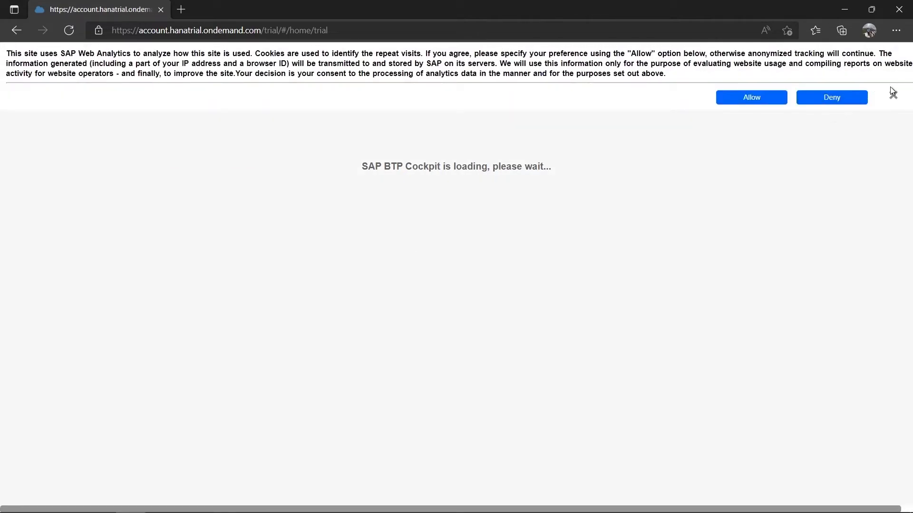
- Dismiss the cookie notice, go to the trial account and open the trial subaccount
{"action": "left_click", "coordinate": [894, 99]}
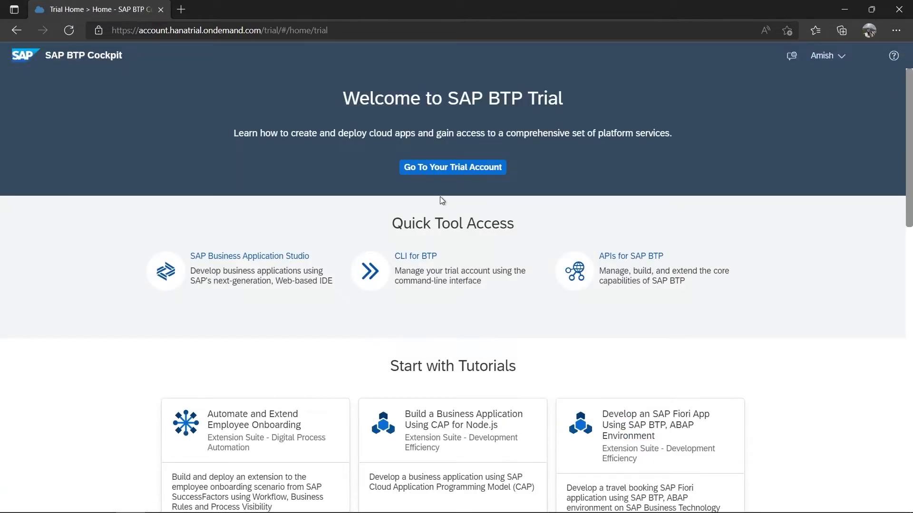
{"action": "left_click", "coordinate": [452, 169]}
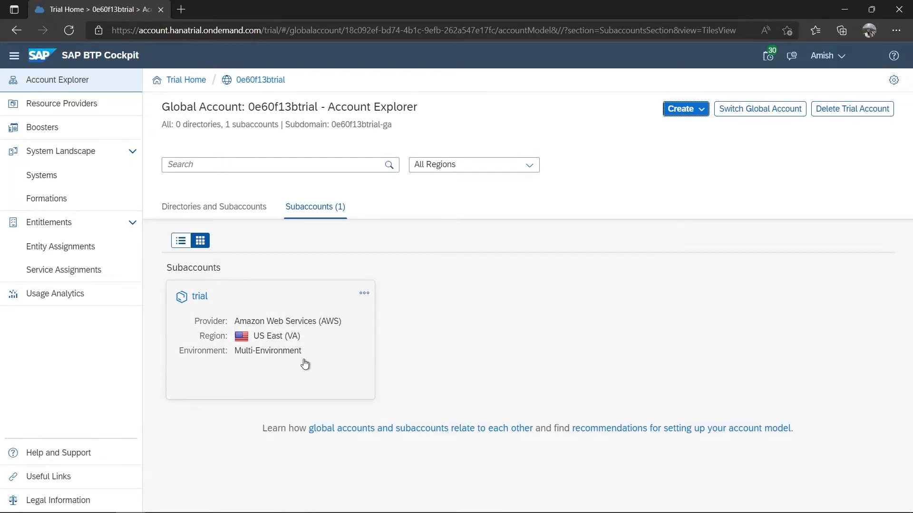
{"action": "left_click", "coordinate": [259, 316]}
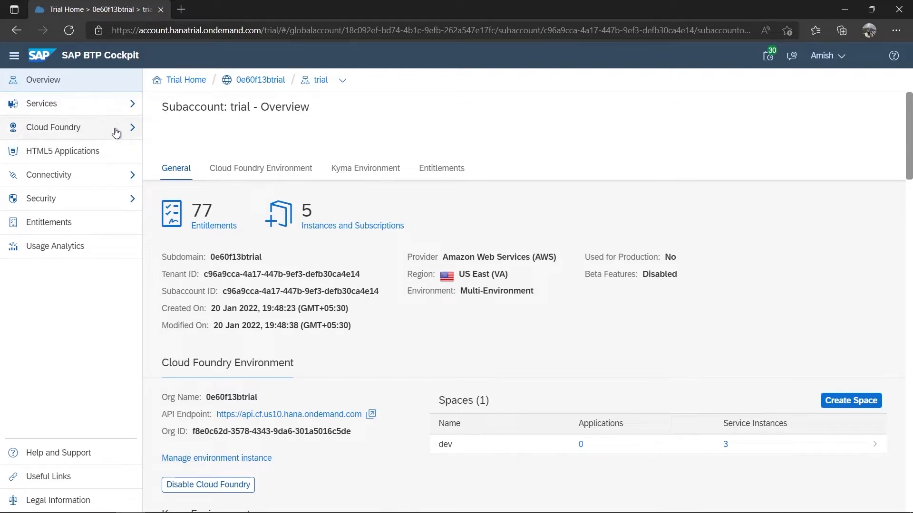
- Look over Services > Instances and Subscriptions, then list the Cloud Foundry Spaces
{"action": "left_click", "coordinate": [129, 102]}
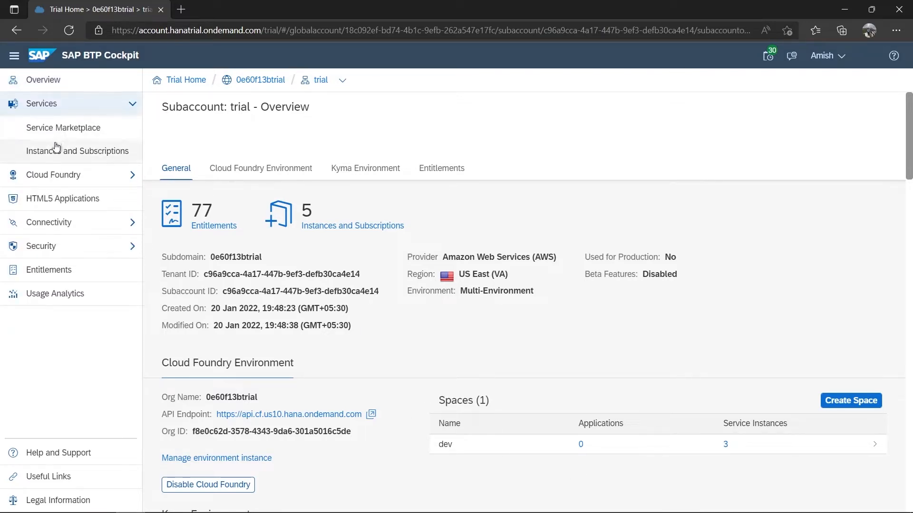
{"action": "left_click", "coordinate": [77, 154]}
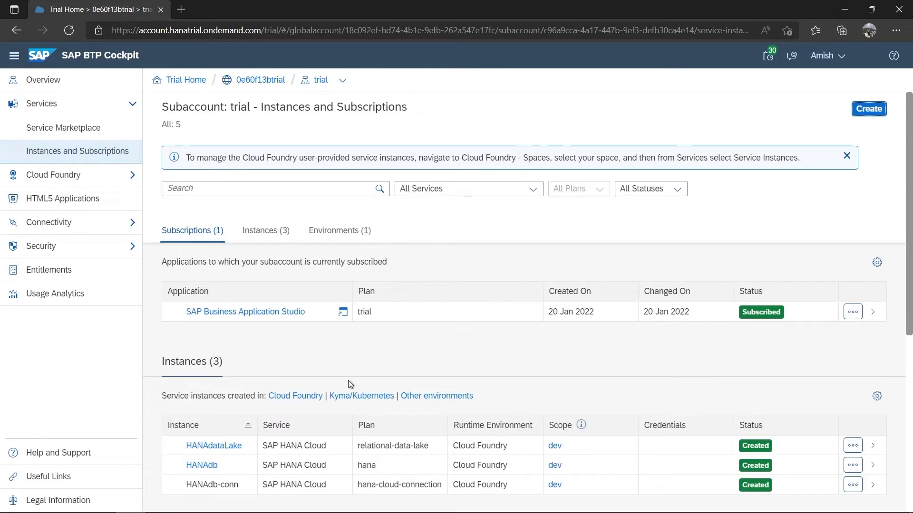
{"action": "scroll", "coordinate": [336, 369], "scroll_direction": "down", "scroll_amount": 6}
{"action": "scroll", "coordinate": [332, 365], "scroll_direction": "up", "scroll_amount": 6}
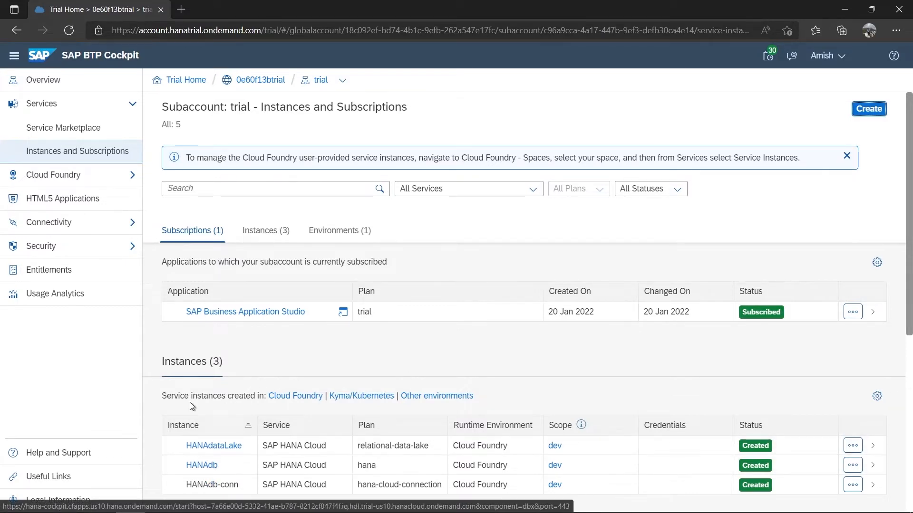
{"action": "left_click", "coordinate": [81, 176]}
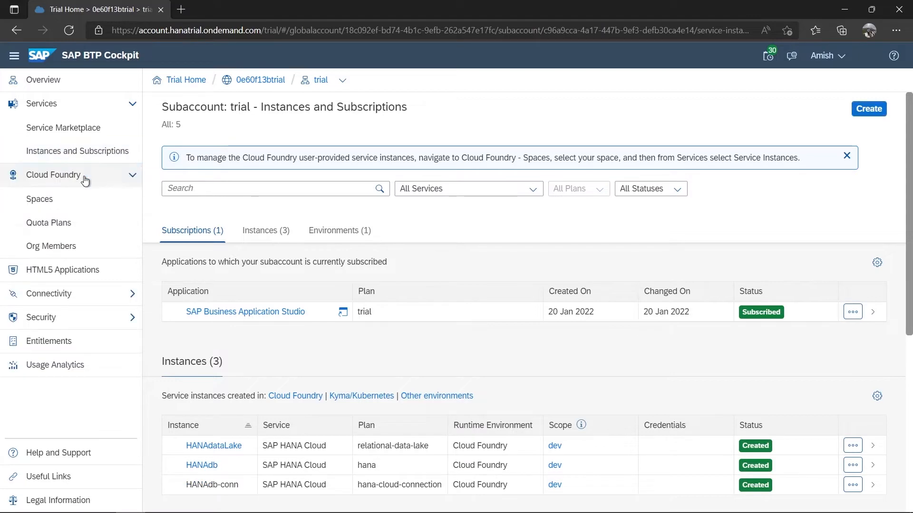
{"action": "left_click", "coordinate": [81, 205]}
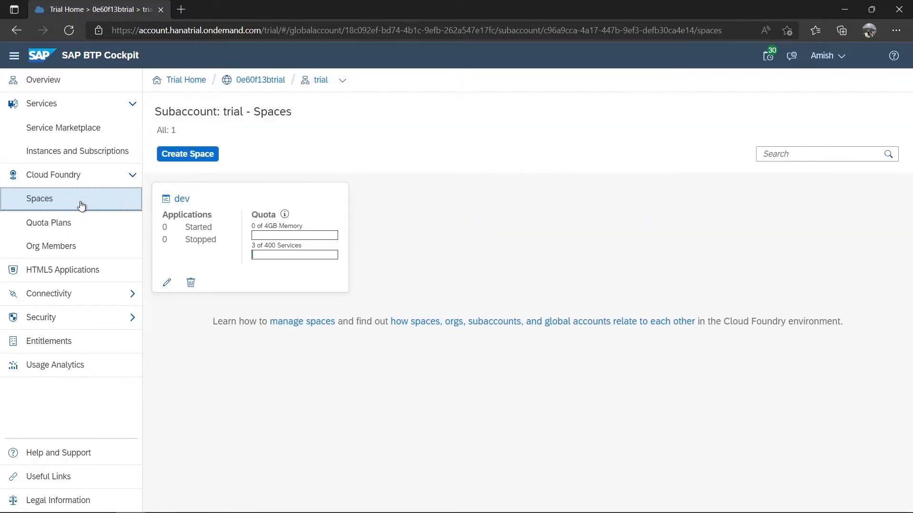
- Open the dev space's SAP HANA Cloud instances and launch Manage SAP HANA Cloud in a new tab
{"action": "left_click", "coordinate": [191, 224]}
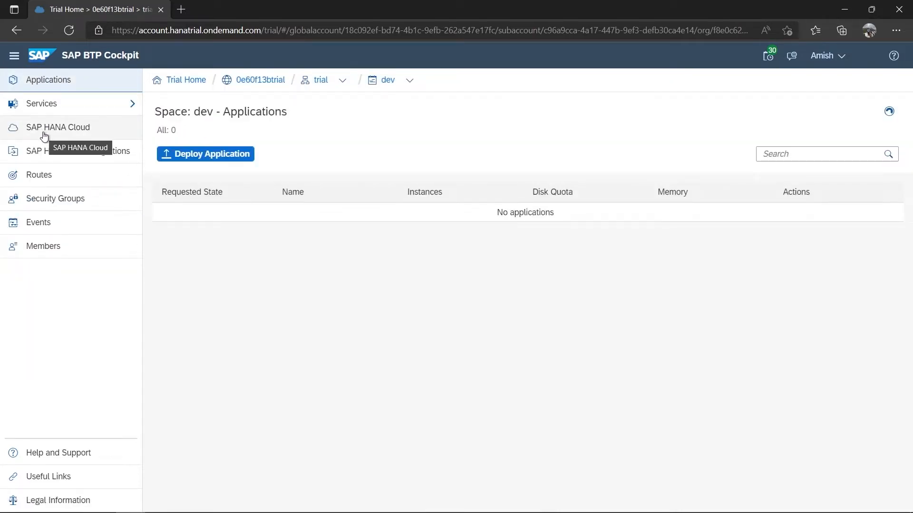
{"action": "left_click", "coordinate": [68, 134]}
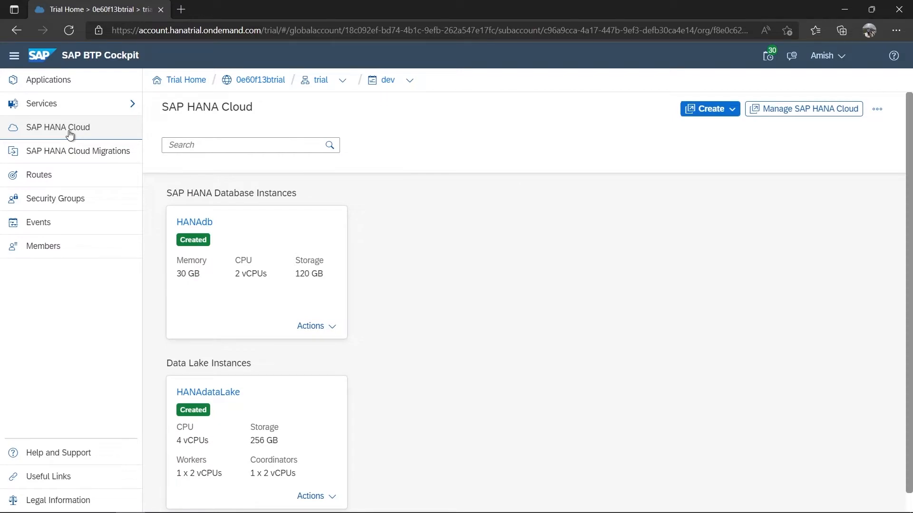
{"action": "left_click", "coordinate": [319, 327]}
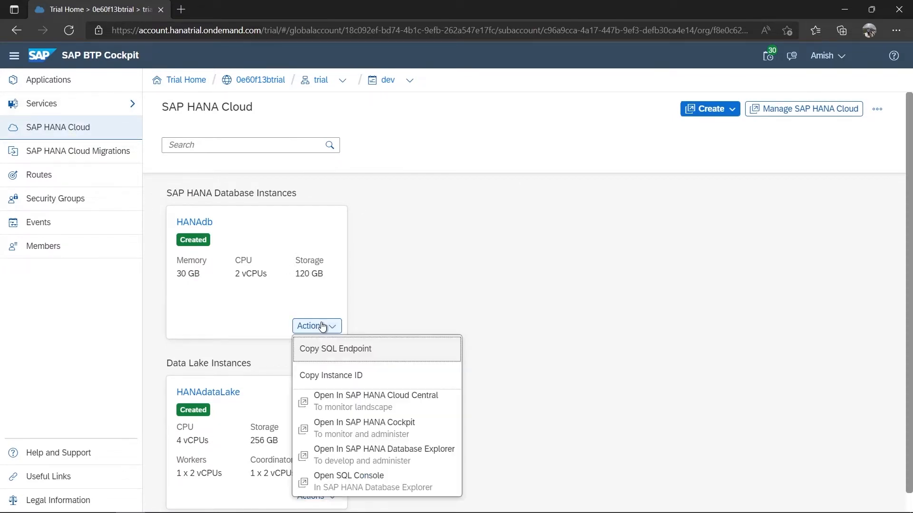
{"action": "left_click", "coordinate": [434, 237]}
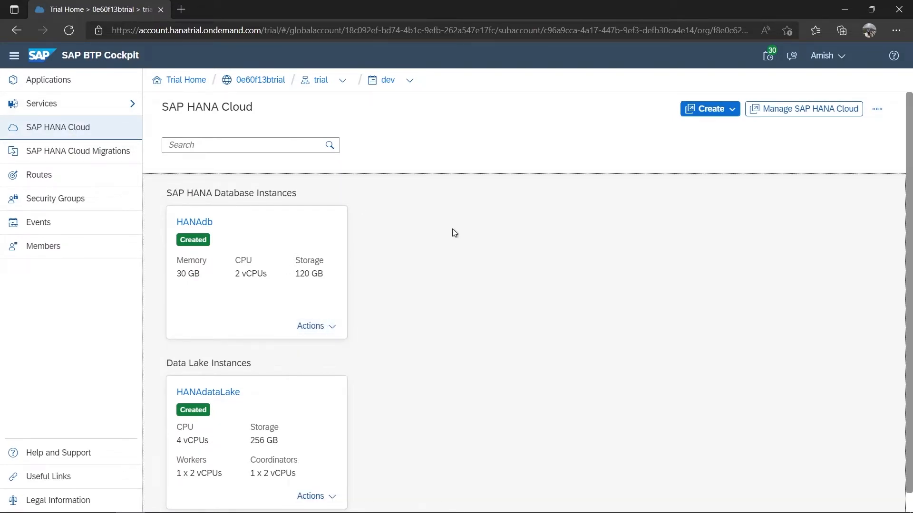
{"action": "left_click", "coordinate": [779, 110]}
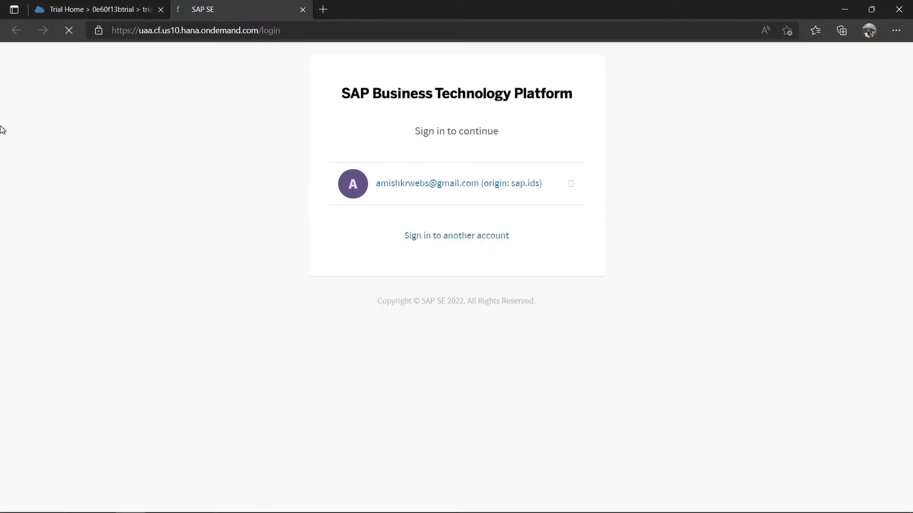
- Sign in with the existing account, dismiss the cookie notice and leave the Organization unchanged
{"action": "left_click", "coordinate": [428, 184]}
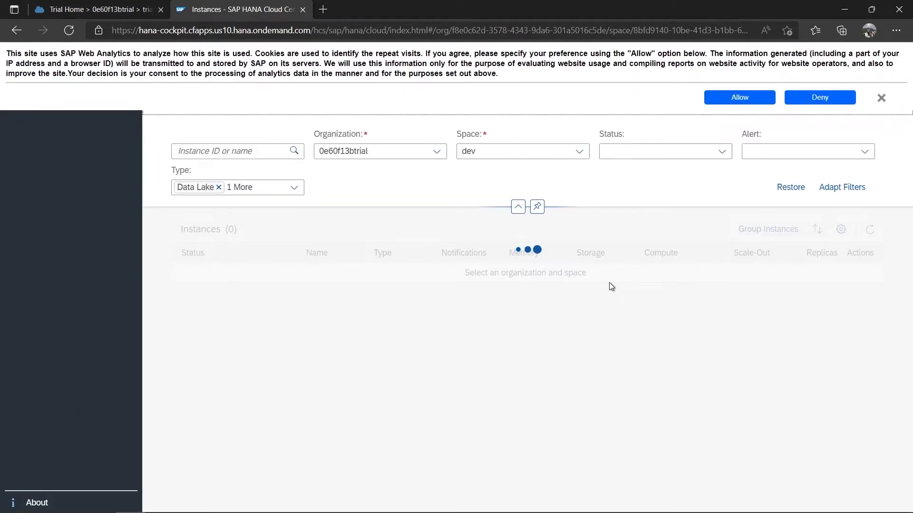
{"action": "left_click", "coordinate": [881, 98]}
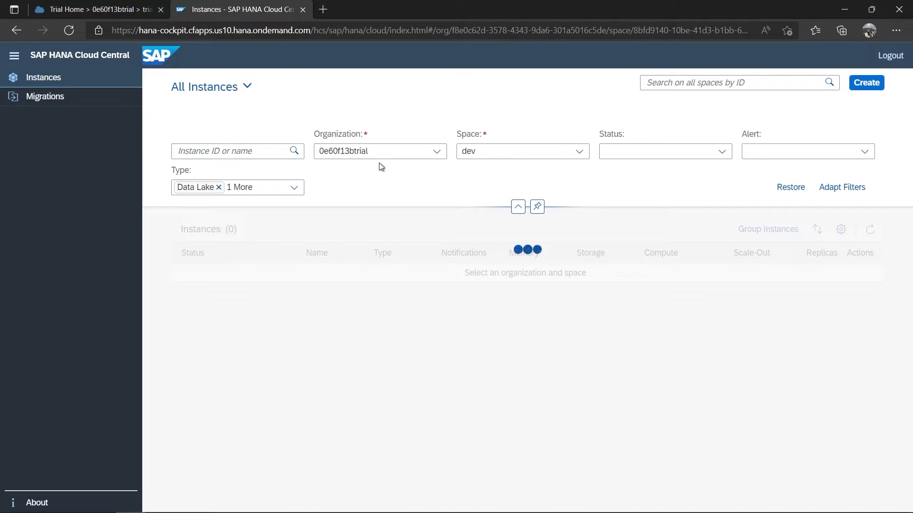
{"action": "left_click", "coordinate": [437, 152]}
{"action": "left_click", "coordinate": [398, 186]}
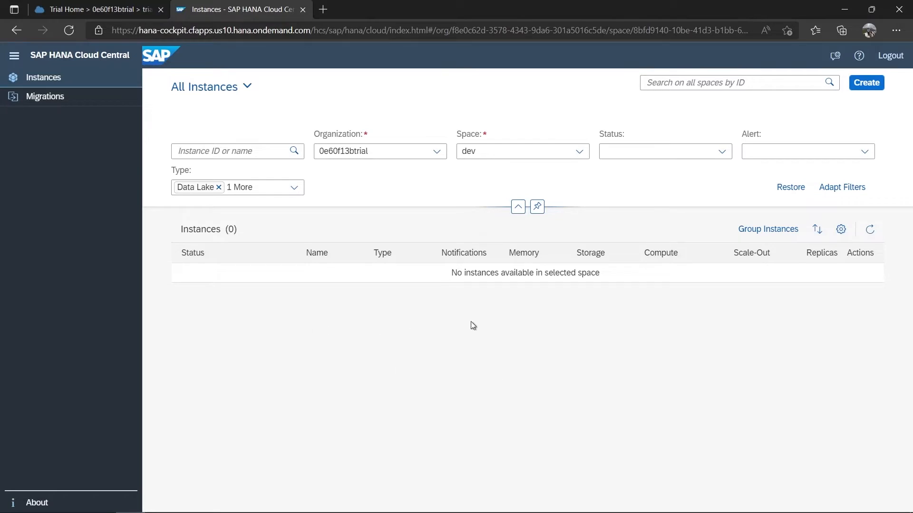
- Refresh the Instances table so HANAdb and HANAdataLake appear, then inspect HANAdb's Actions menu
{"action": "left_click", "coordinate": [876, 231]}
{"action": "left_click", "coordinate": [869, 230]}
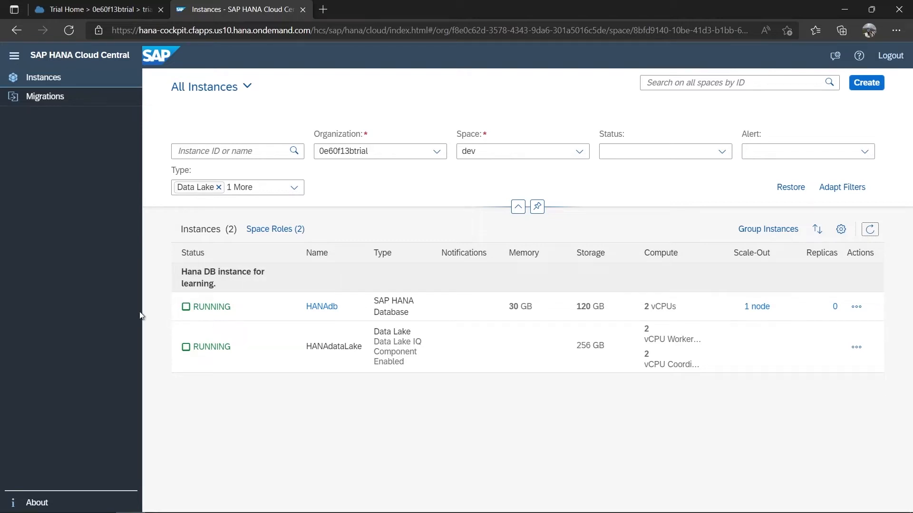
{"action": "left_click", "coordinate": [854, 309]}
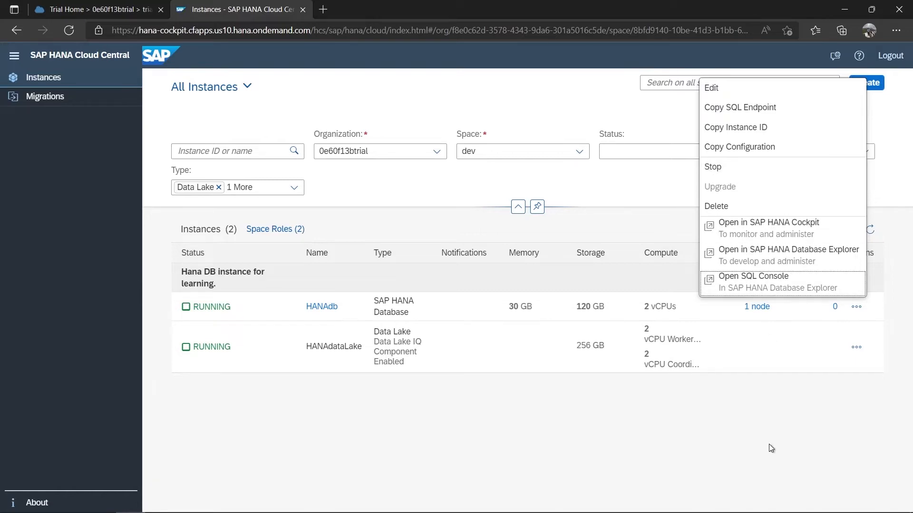
{"action": "left_click", "coordinate": [721, 457]}
{"action": "left_click", "coordinate": [856, 306]}
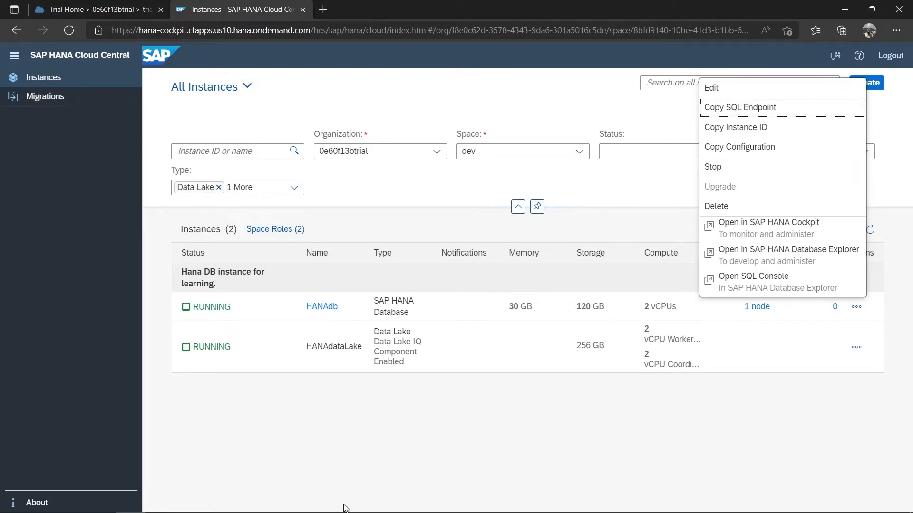
{"action": "left_click", "coordinate": [383, 462]}
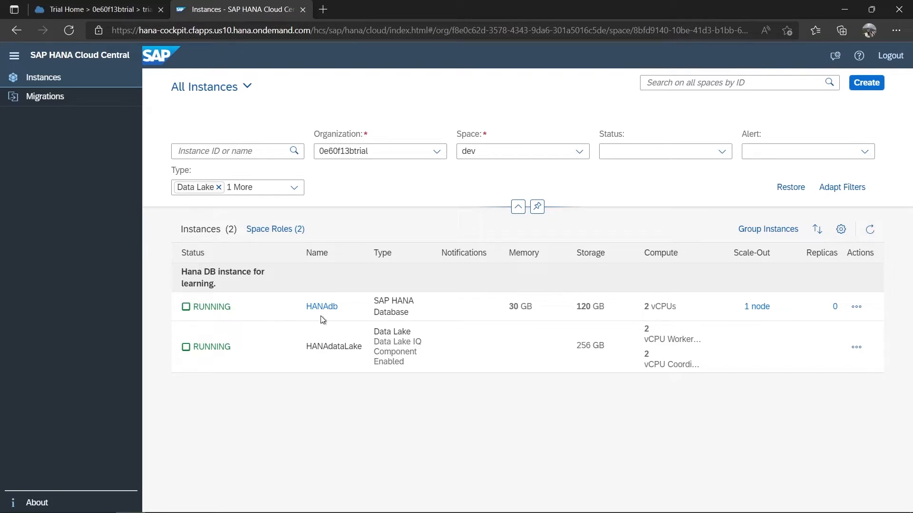
{"action": "left_click", "coordinate": [856, 307]}
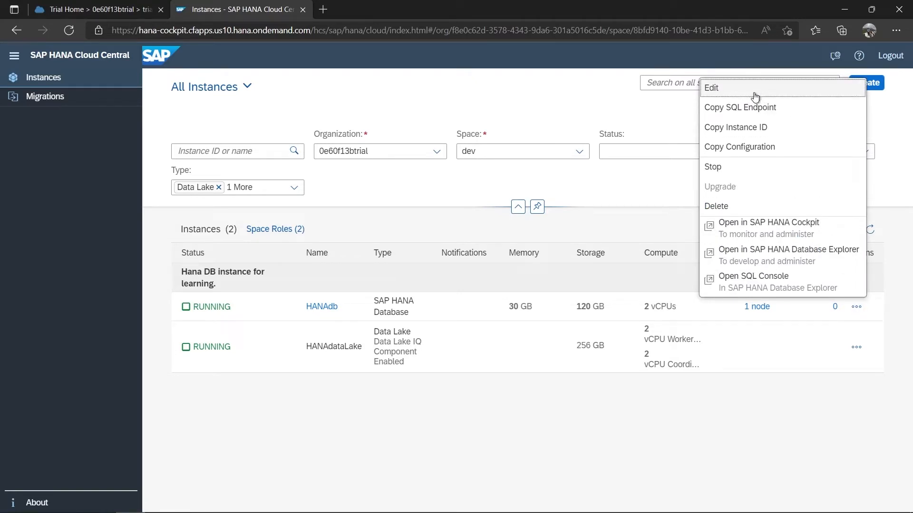
{"action": "left_click", "coordinate": [474, 418]}
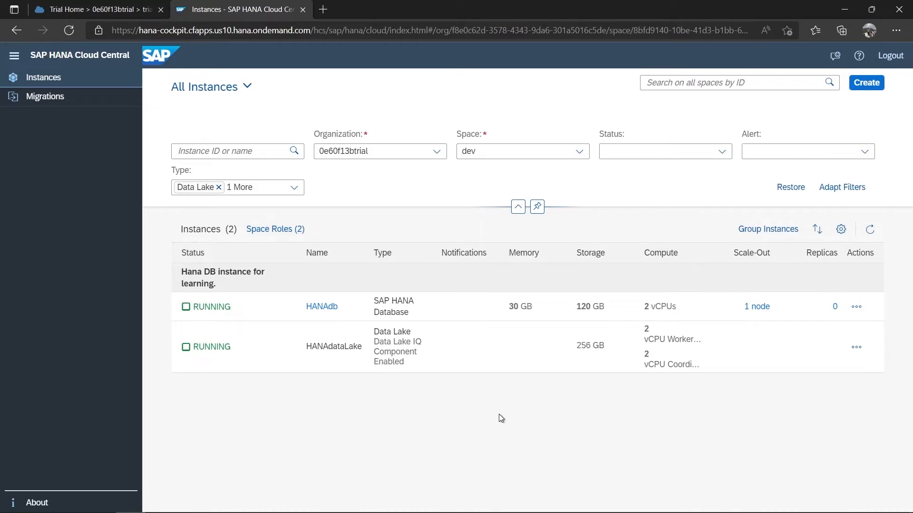
- Choose Open in SAP HANA Cockpit from the HANAdb row's Actions menu
{"action": "left_click", "coordinate": [856, 307]}
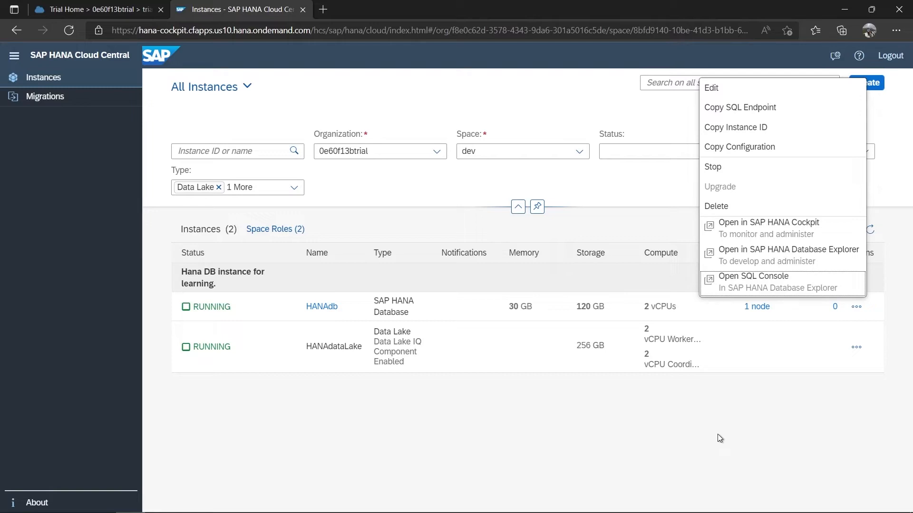
{"action": "left_click", "coordinate": [773, 233]}
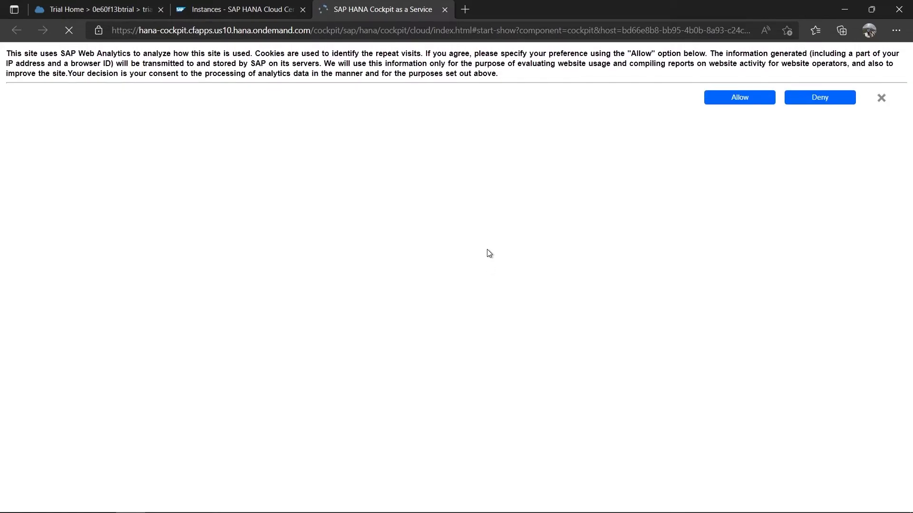
- Dismiss the cookie notice and log on to HANAdb as DBADMIN with the autofilled password
{"action": "left_click", "coordinate": [880, 99]}
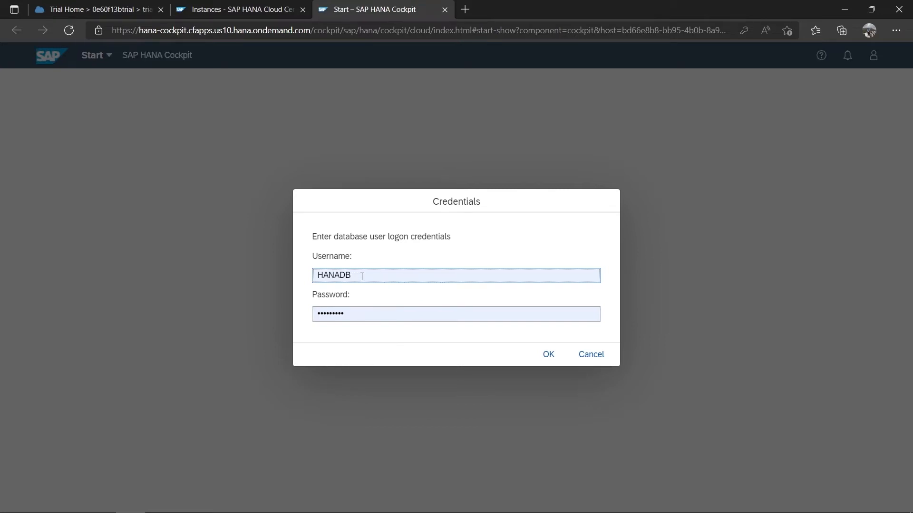
{"action": "left_click", "coordinate": [358, 278]}
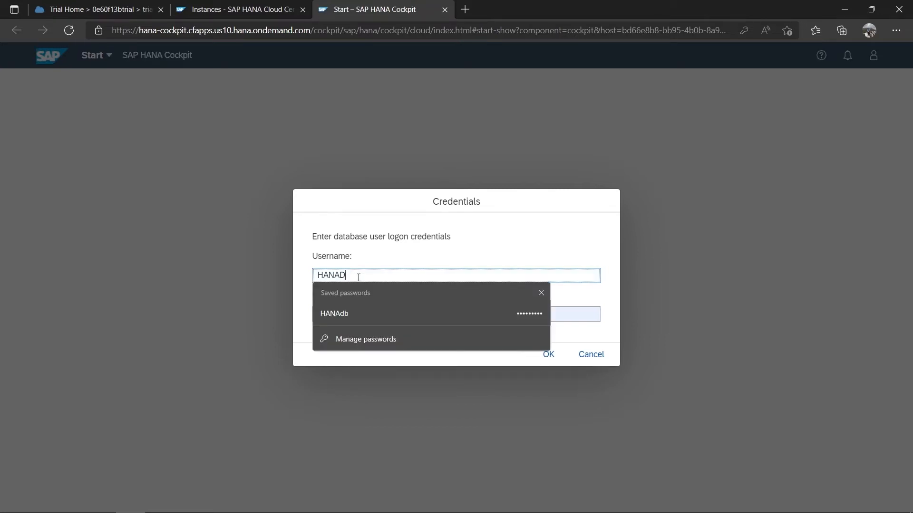
{"action": "key", "text": "BackSpace"}
{"action": "key", "text": "BackSpace"}
{"action": "key", "text": "BackSpace"}
{"action": "key", "text": "BackSpace"}
{"action": "key", "text": "BackSpace"}
{"action": "key", "text": "BackSpace"}
{"action": "type", "text": "D"}
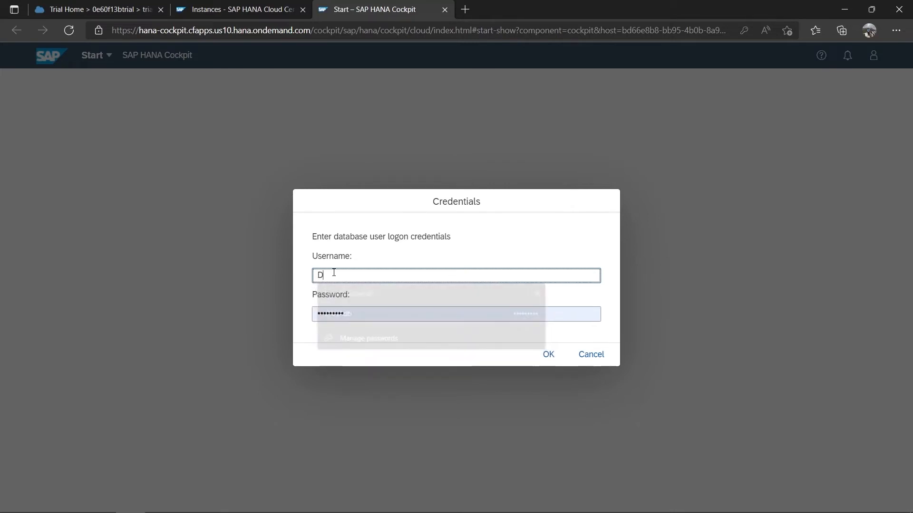
{"action": "type", "text": "B"}
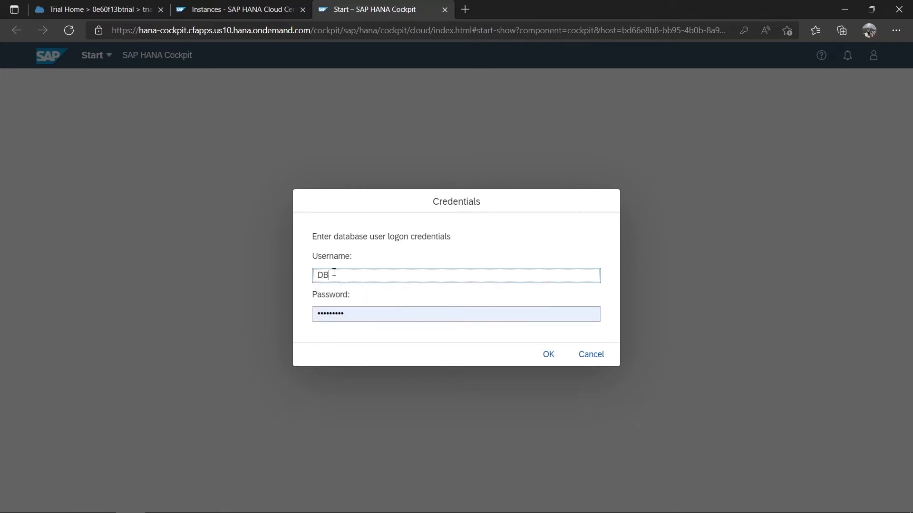
{"action": "type", "text": "ADMIN"}
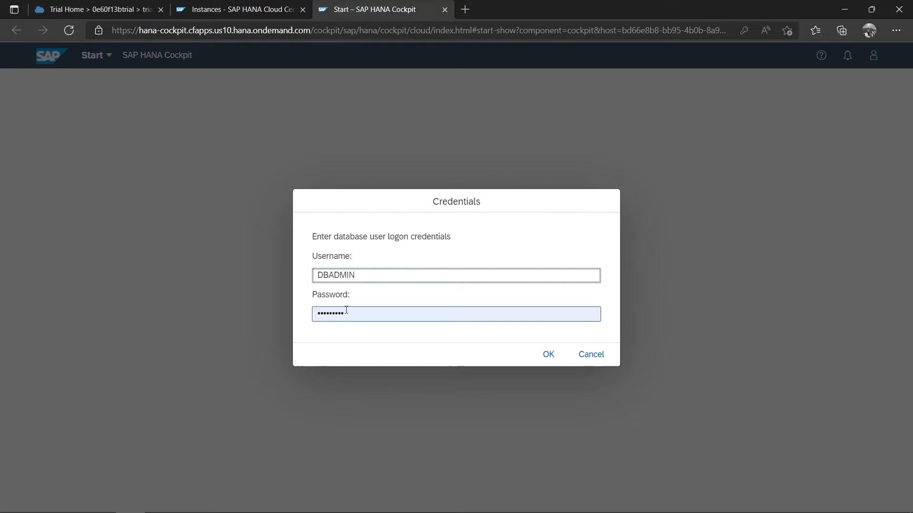
{"action": "left_click", "coordinate": [548, 355]}
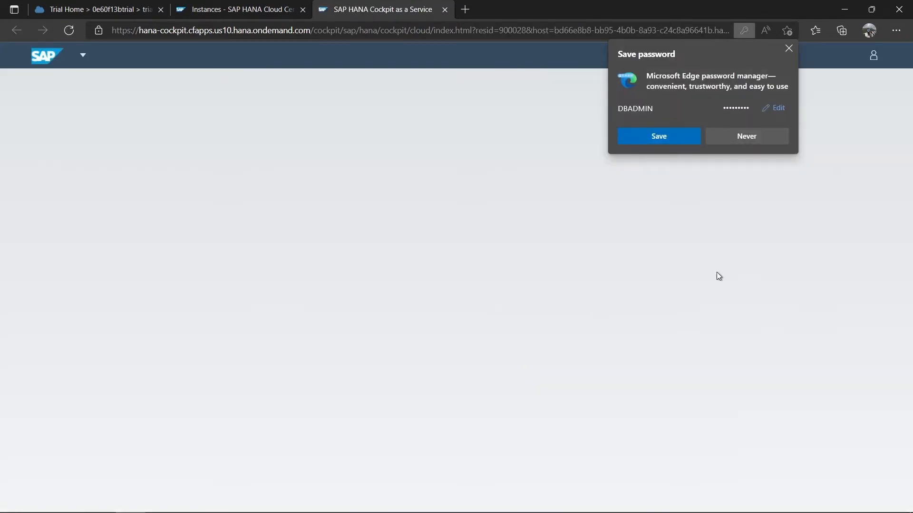
- Save the logon password in Edge and scroll through HANAdb's Monitoring tiles
{"action": "left_click", "coordinate": [645, 135]}
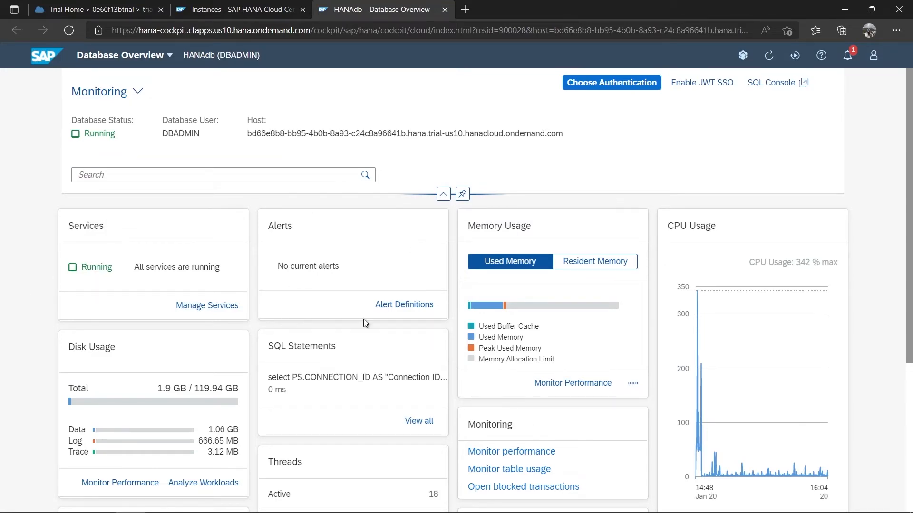
{"action": "scroll", "coordinate": [365, 322], "scroll_direction": "down", "scroll_amount": 5}
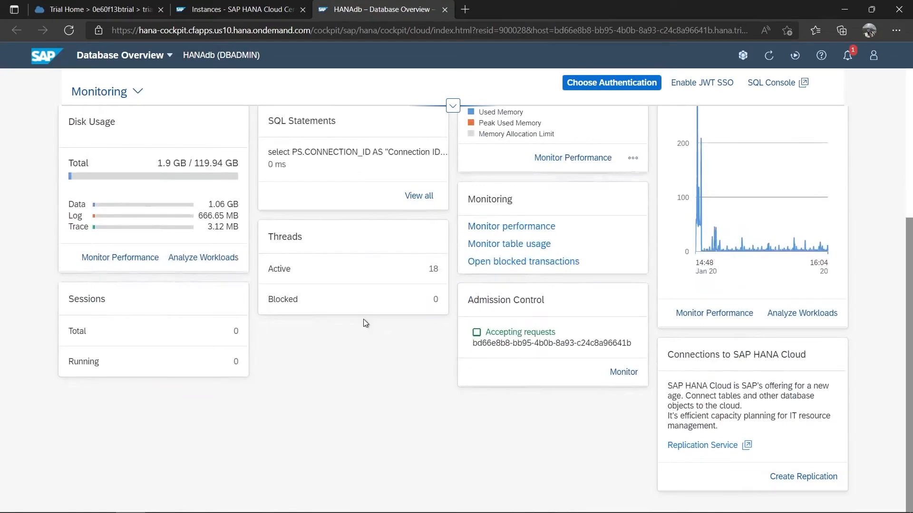
{"action": "scroll", "coordinate": [365, 321], "scroll_direction": "up", "scroll_amount": 5}
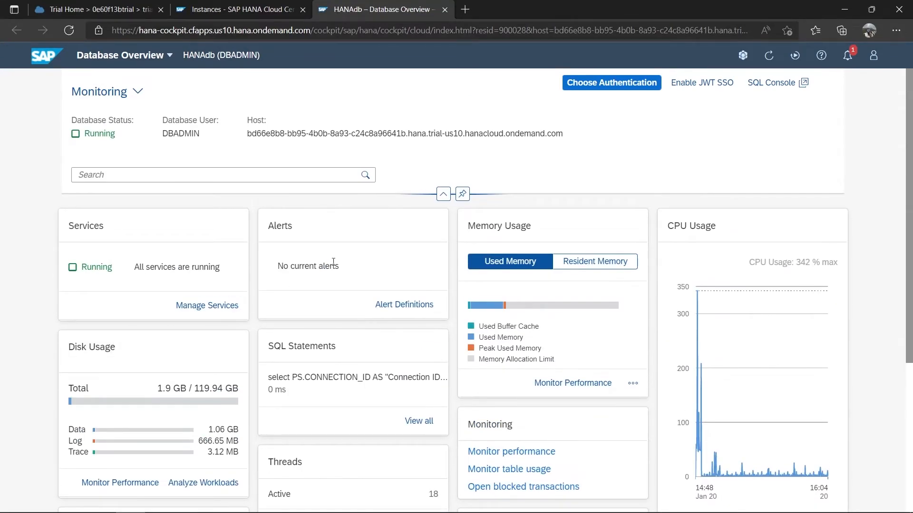
{"action": "scroll", "coordinate": [261, 360], "scroll_direction": "down", "scroll_amount": 5}
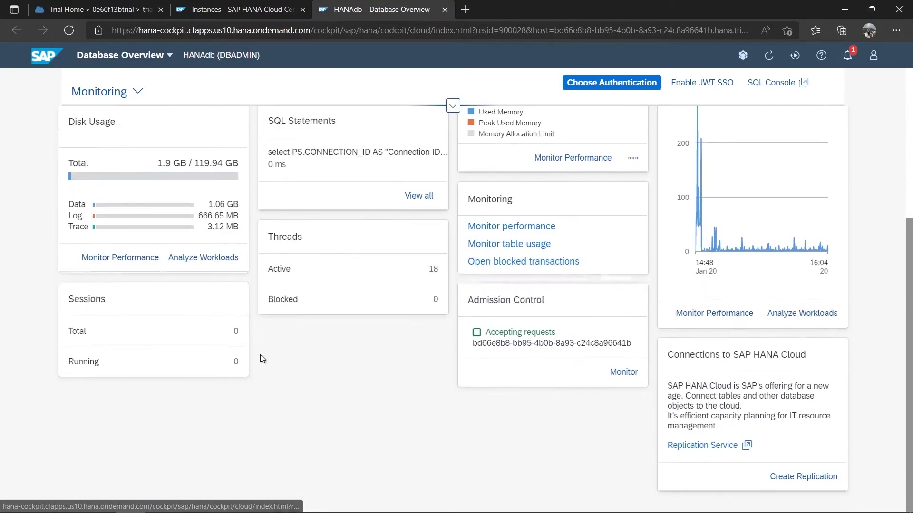
{"action": "scroll", "coordinate": [261, 359], "scroll_direction": "up", "scroll_amount": 5}
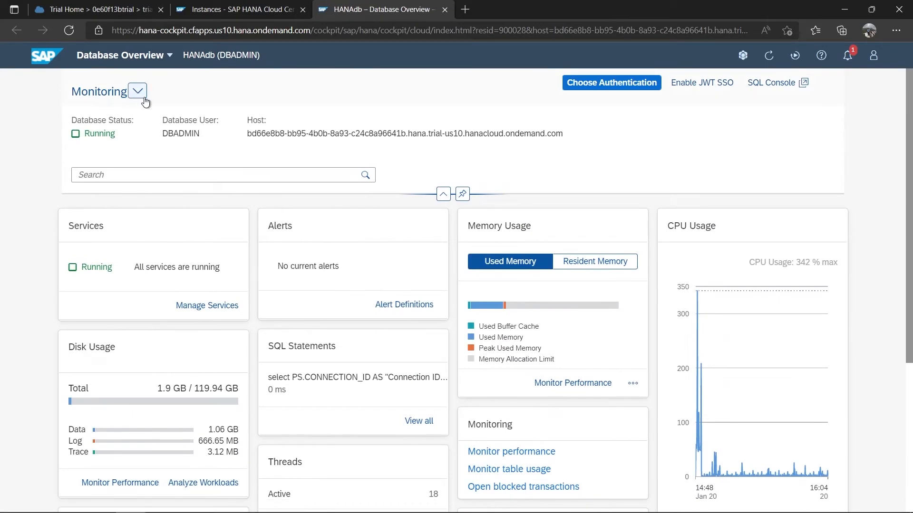
- Choose Security and User Management from My Views, review its tiles, and reopen the view list
{"action": "left_click", "coordinate": [138, 92]}
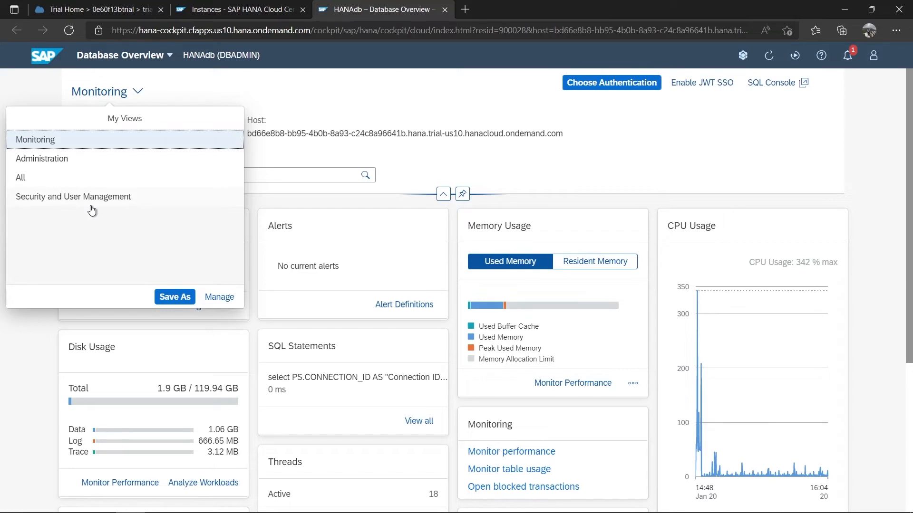
{"action": "left_click", "coordinate": [64, 197]}
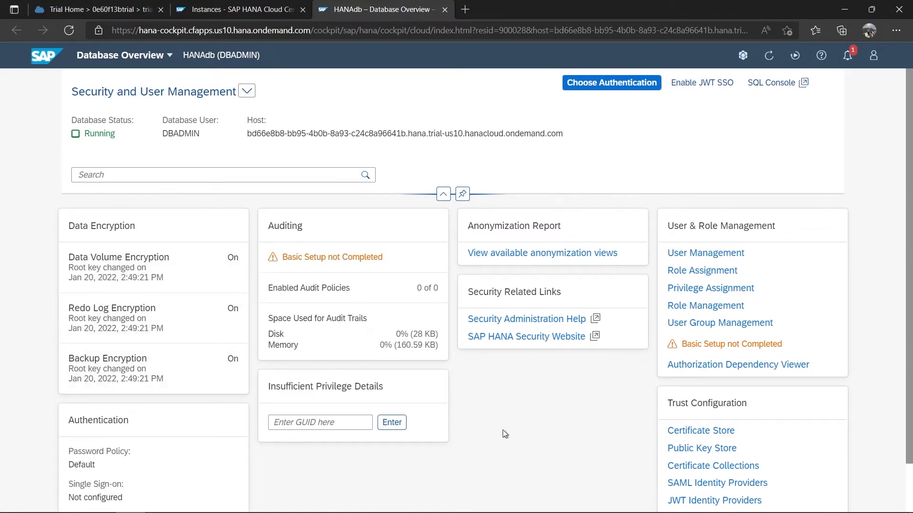
{"action": "scroll", "coordinate": [502, 430], "scroll_direction": "down", "scroll_amount": 2}
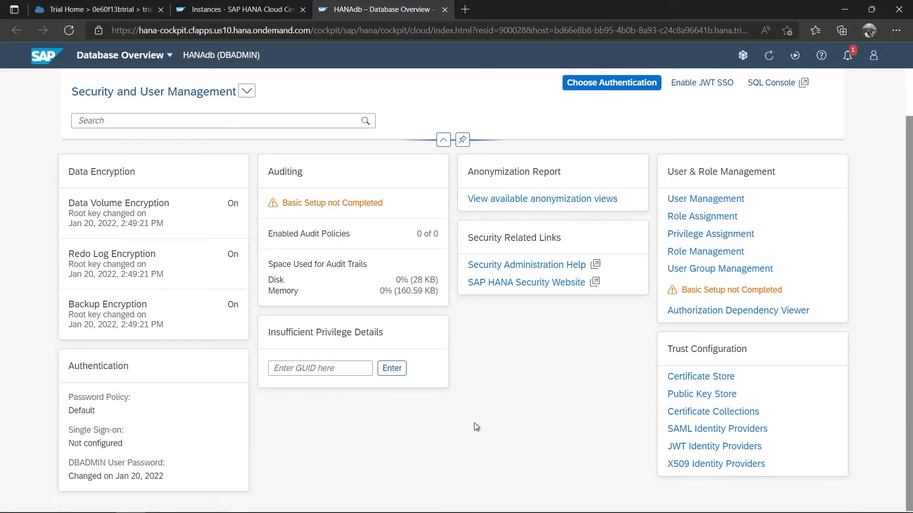
{"action": "scroll", "coordinate": [474, 423], "scroll_direction": "up", "scroll_amount": 2}
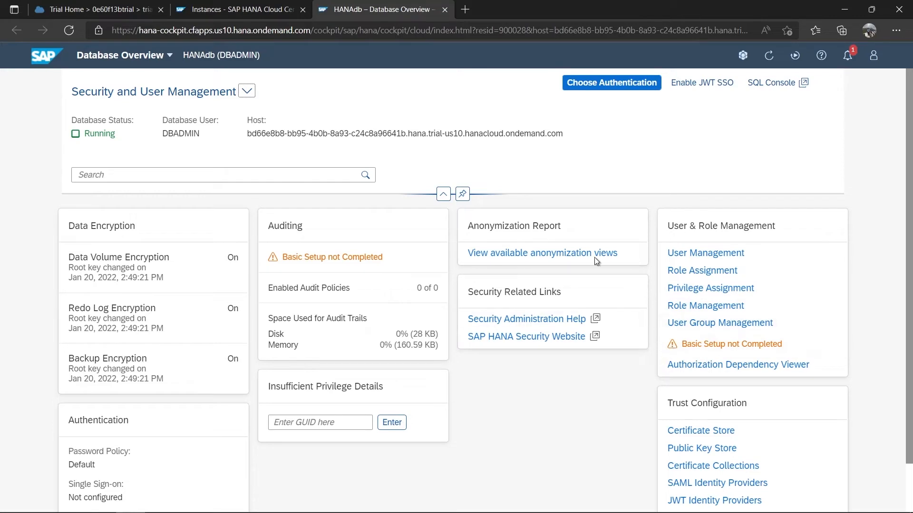
{"action": "left_click", "coordinate": [248, 93]}
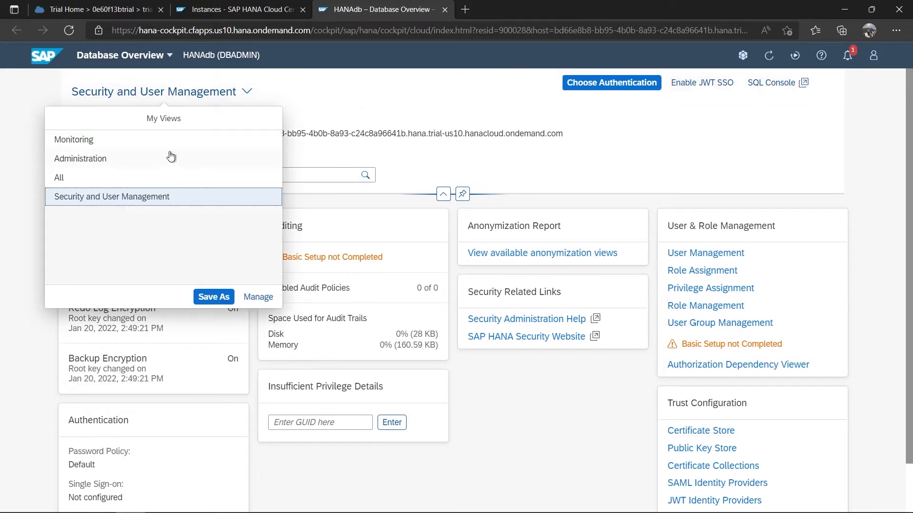
- Switch HANAdb's overview to the Administration view and look over its tiles
{"action": "left_click", "coordinate": [150, 160]}
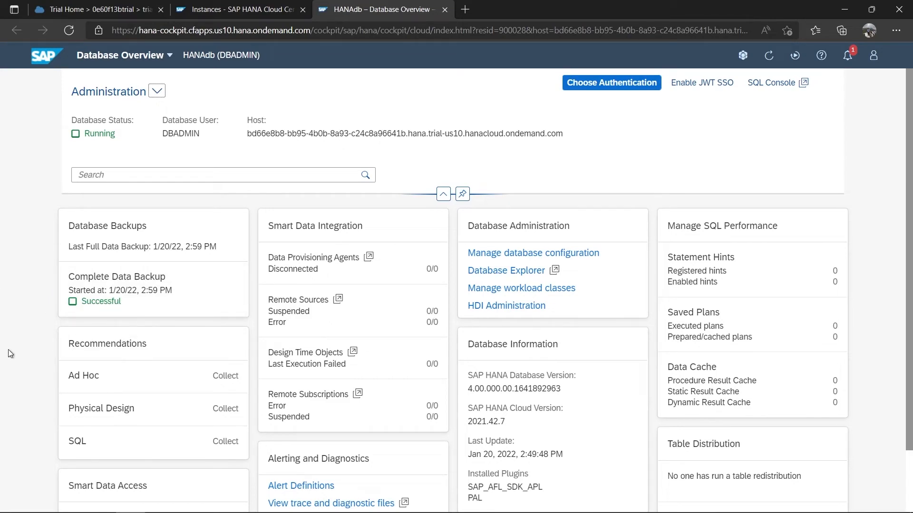
{"action": "scroll", "coordinate": [13, 348], "scroll_direction": "down", "scroll_amount": 2}
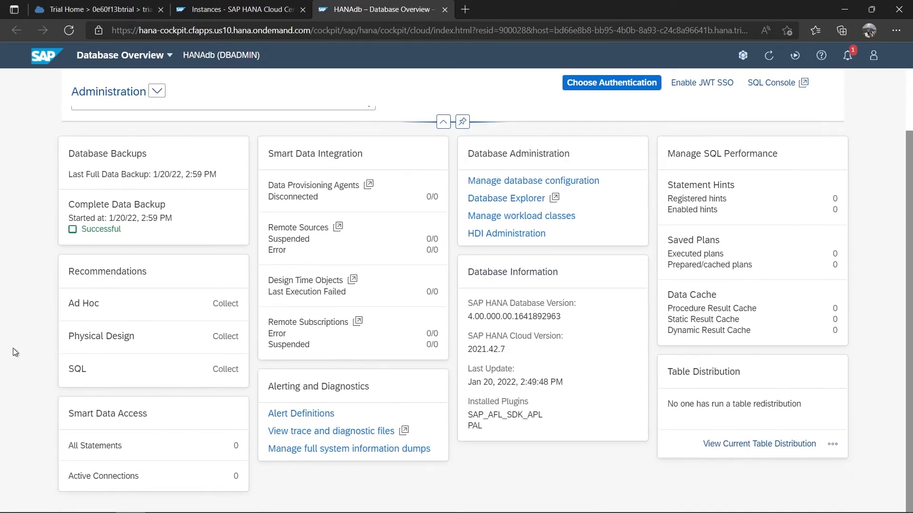
{"action": "scroll", "coordinate": [13, 347], "scroll_direction": "up", "scroll_amount": 2}
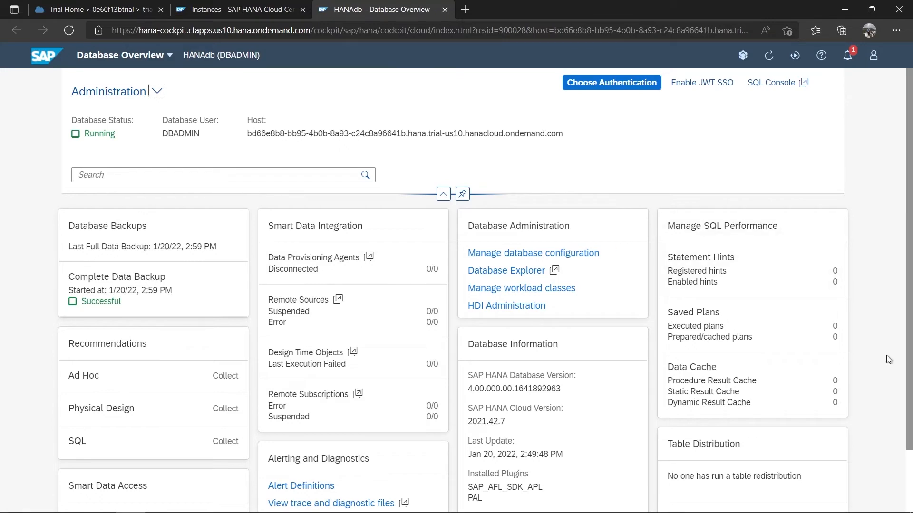
{"action": "scroll", "coordinate": [827, 294], "scroll_direction": "down", "scroll_amount": 1}
{"action": "scroll", "coordinate": [747, 314], "scroll_direction": "up", "scroll_amount": 1}
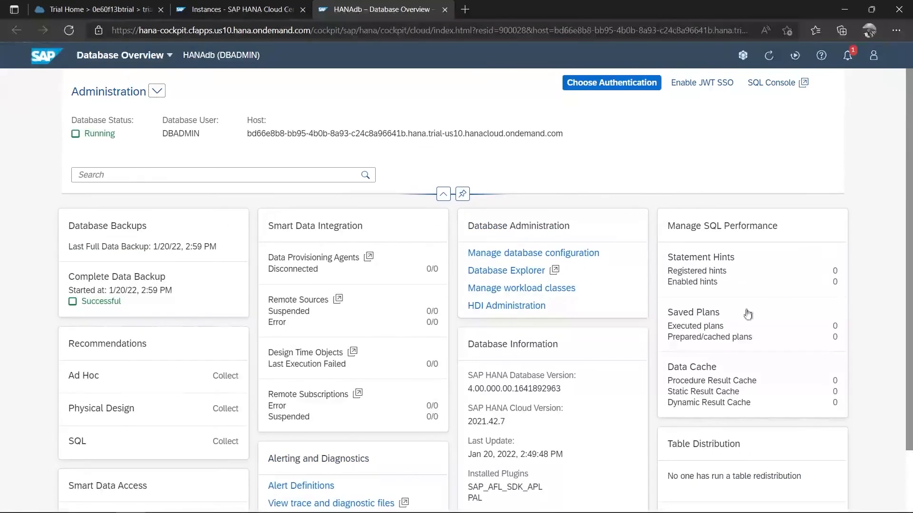
- Return the overview to the All view, showing disk usage and running services
{"action": "left_click", "coordinate": [157, 90]}
{"action": "left_click", "coordinate": [108, 177]}
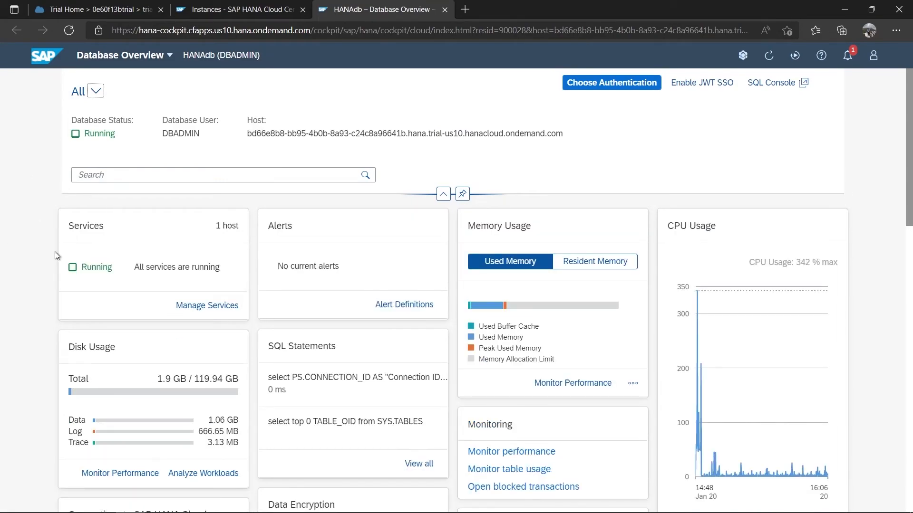
{"action": "scroll", "coordinate": [56, 253], "scroll_direction": "down", "scroll_amount": 10}
{"action": "scroll", "coordinate": [55, 260], "scroll_direction": "up", "scroll_amount": 9}
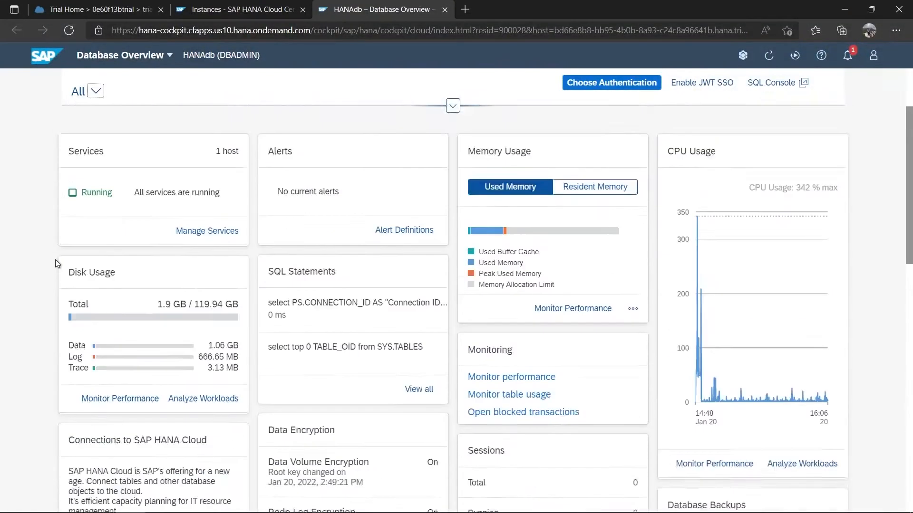
{"action": "scroll", "coordinate": [56, 260], "scroll_direction": "up", "scroll_amount": 2}
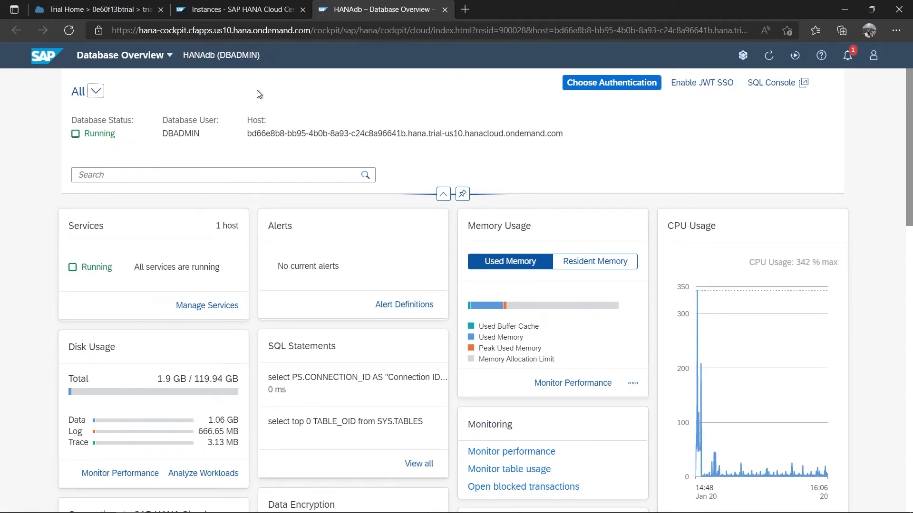
- Launch HANAdb's SQL Console in a new tab from its Actions menu, then return to Instances
{"action": "left_click", "coordinate": [249, 9]}
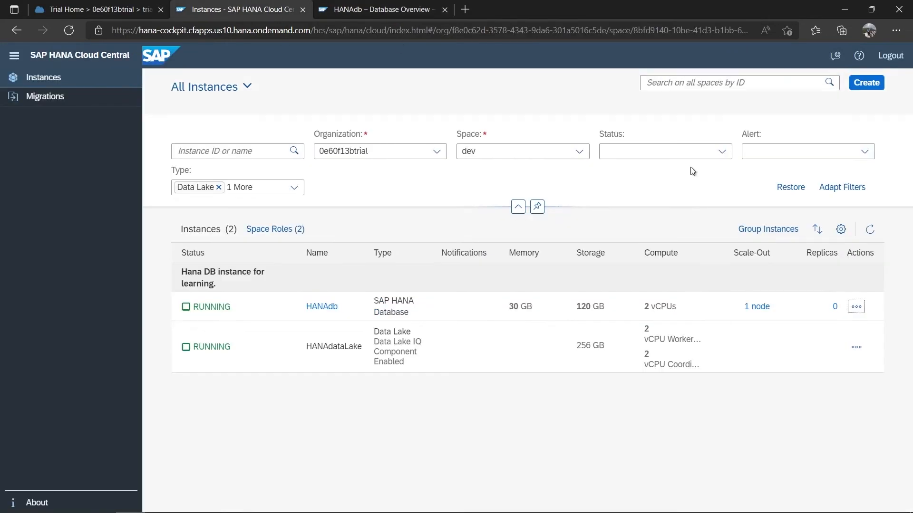
{"action": "left_click", "coordinate": [856, 306]}
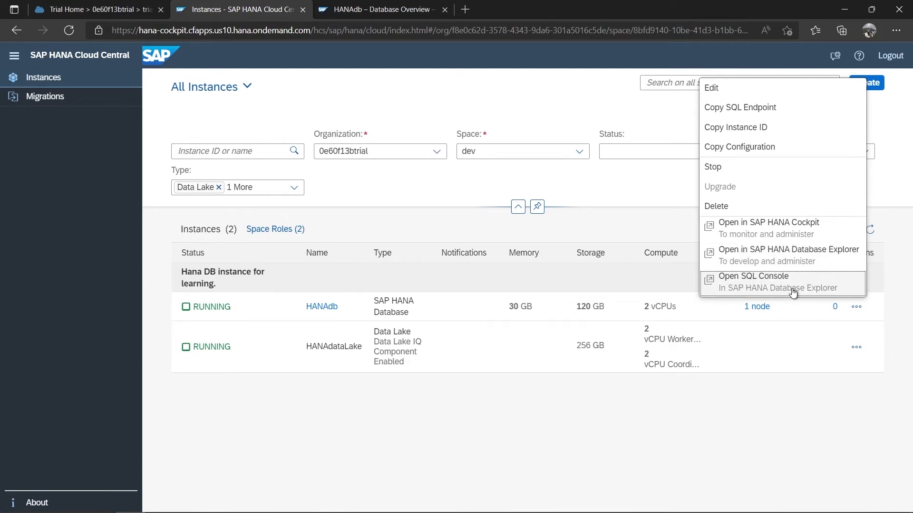
{"action": "left_click", "coordinate": [764, 286]}
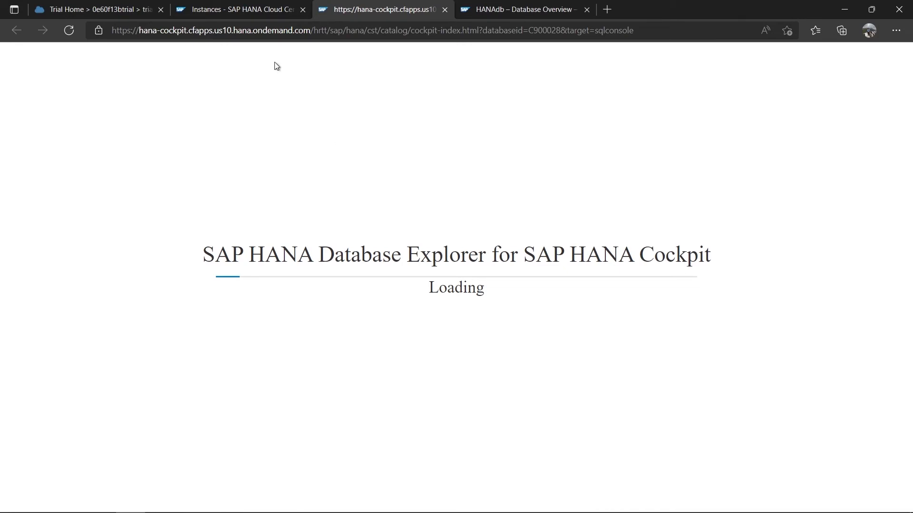
{"action": "left_click", "coordinate": [246, 3]}
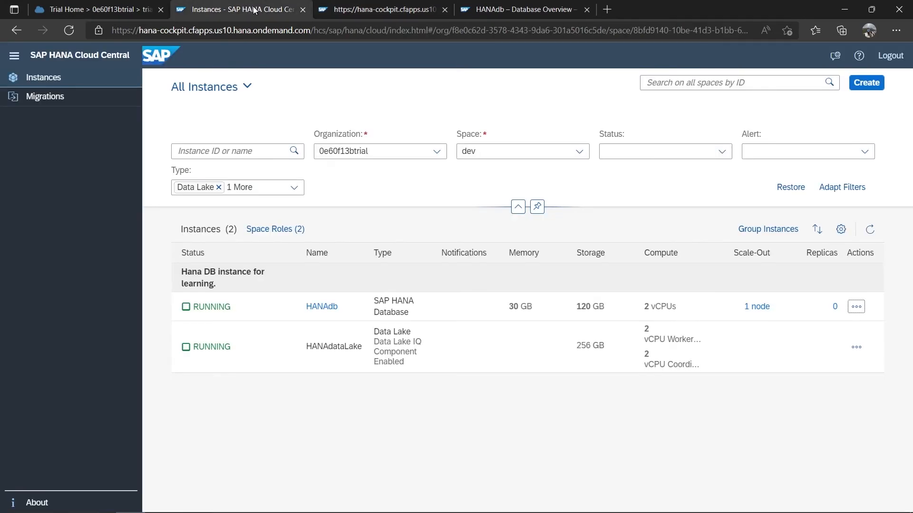
- Reopen HANAdb in the SQL Console until Database Explorer loads an empty SQL Console 1 under DBADMIN
{"action": "left_click", "coordinate": [861, 309]}
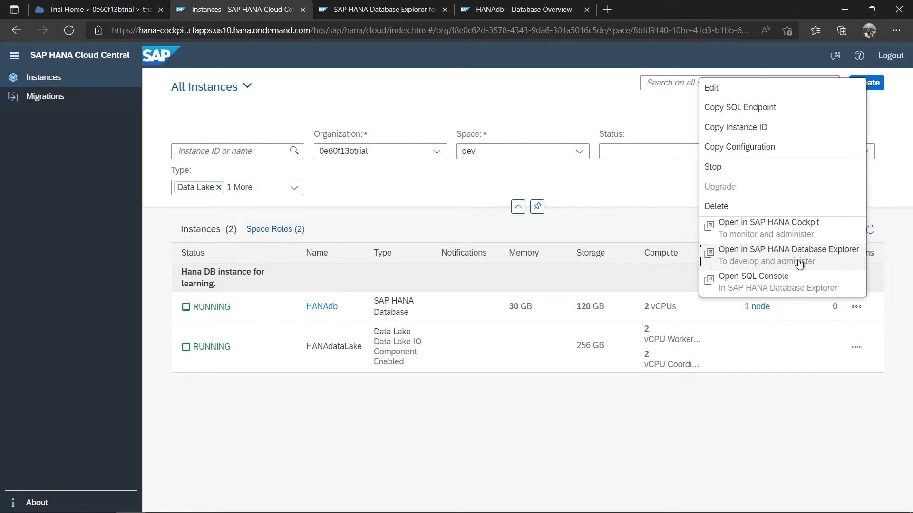
{"action": "left_click", "coordinate": [380, 9]}
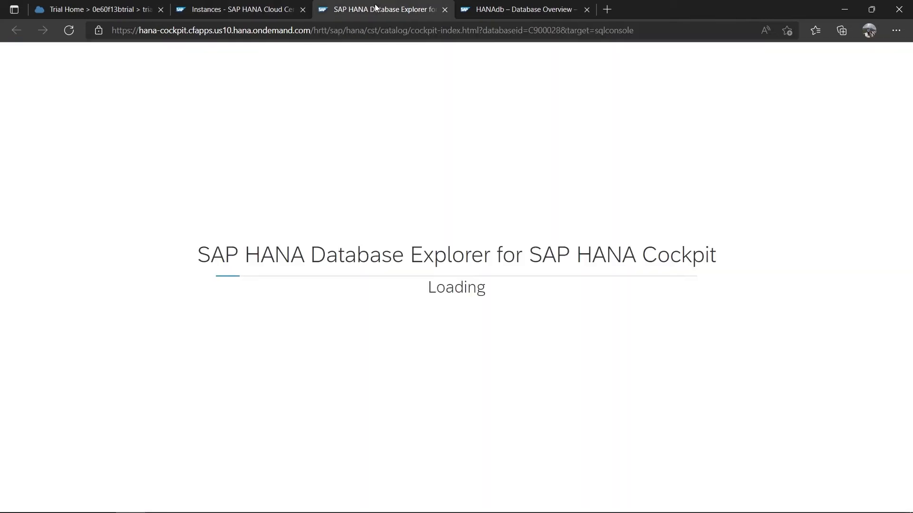
{"action": "left_click", "coordinate": [234, 12]}
{"action": "left_click", "coordinate": [864, 306]}
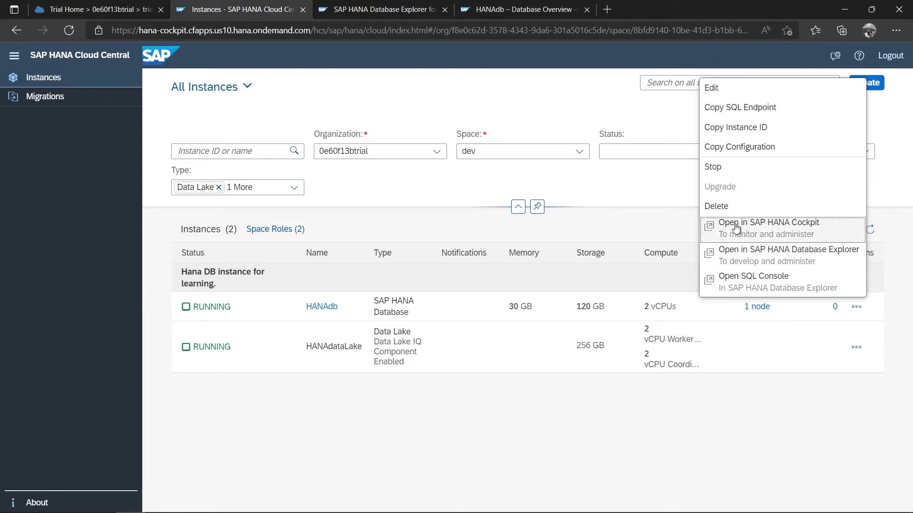
{"action": "left_click", "coordinate": [382, 9]}
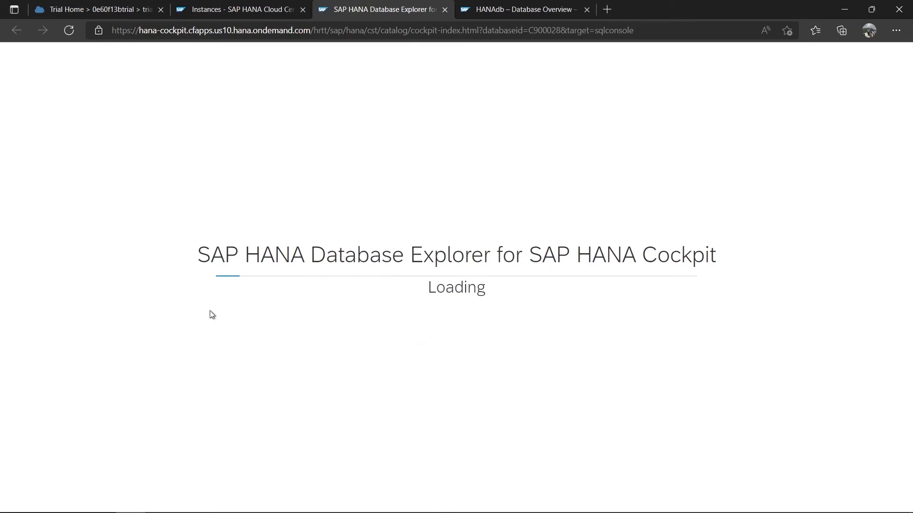
{"action": "left_click", "coordinate": [234, 10]}
{"action": "left_click", "coordinate": [856, 307]}
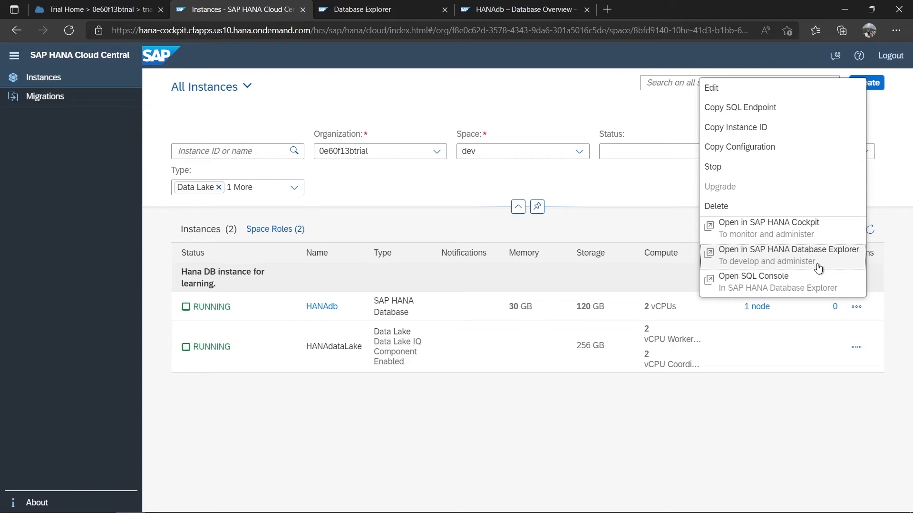
{"action": "left_click", "coordinate": [808, 281]}
{"action": "left_click", "coordinate": [358, 10]}
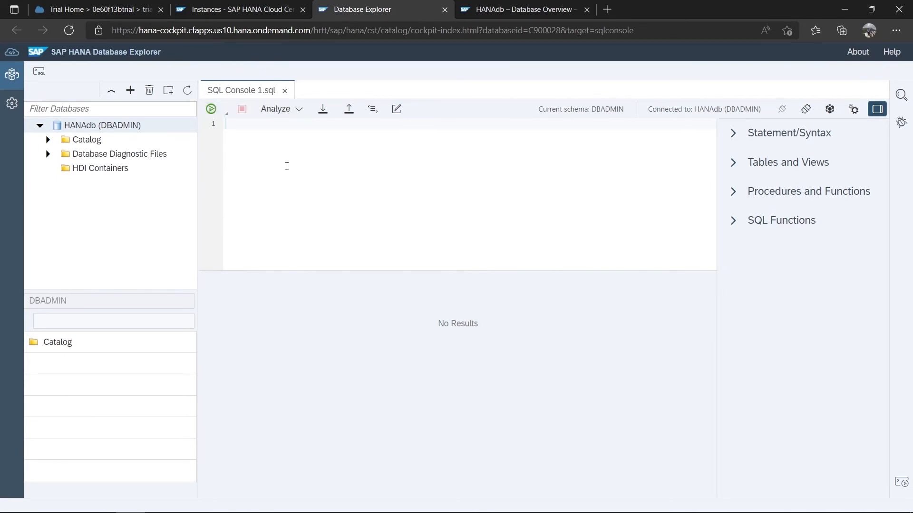
- Close SQL Console 1.sql, open a fresh SQL Console 2, and go back to the instances list
{"action": "left_click", "coordinate": [284, 90]}
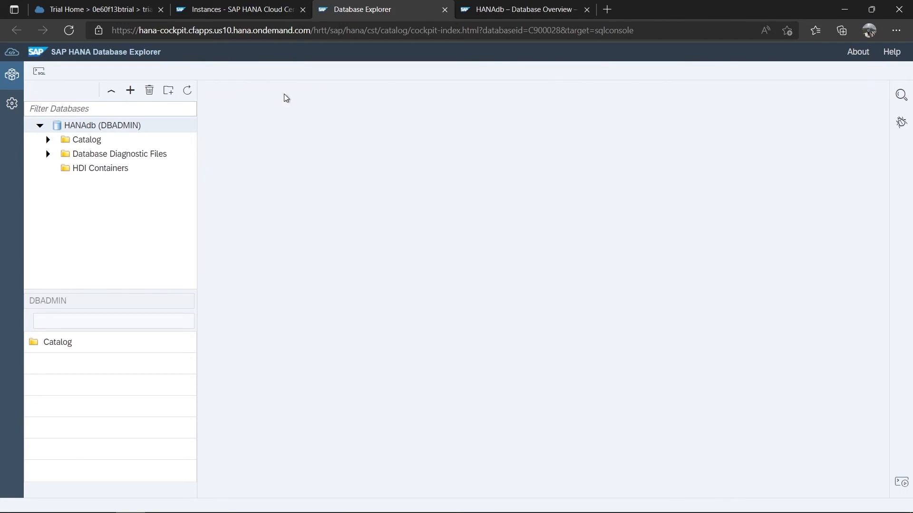
{"action": "left_click", "coordinate": [42, 78]}
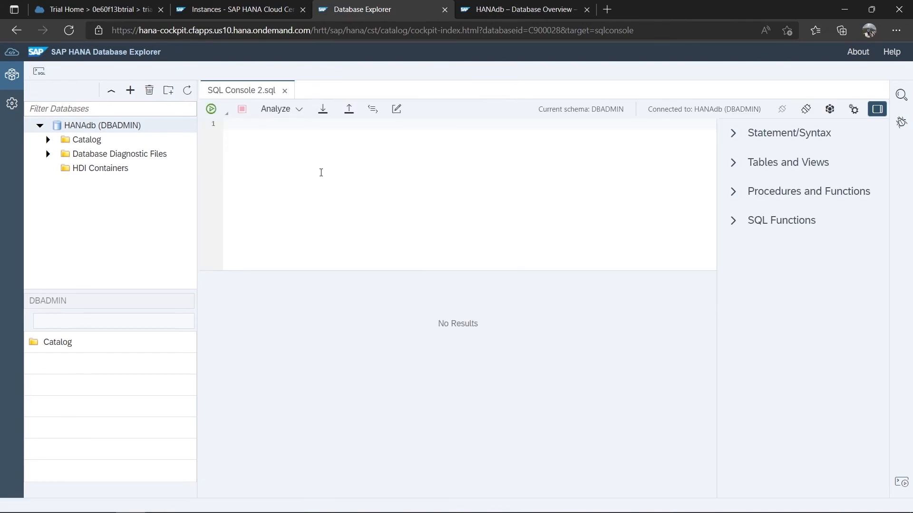
{"action": "left_click", "coordinate": [244, 11]}
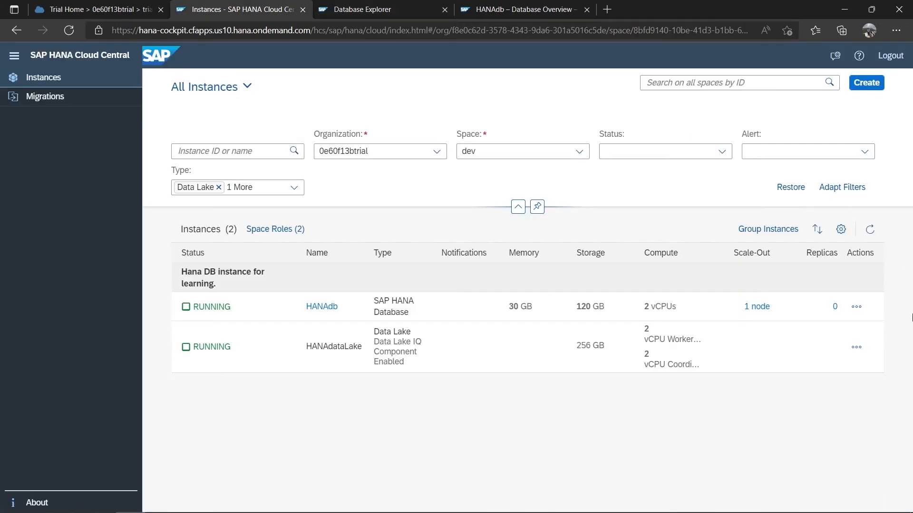
- Review HANAdb's Actions menu, then replace SQL Console 2 with a new SQL Console 3
{"action": "left_click", "coordinate": [856, 307]}
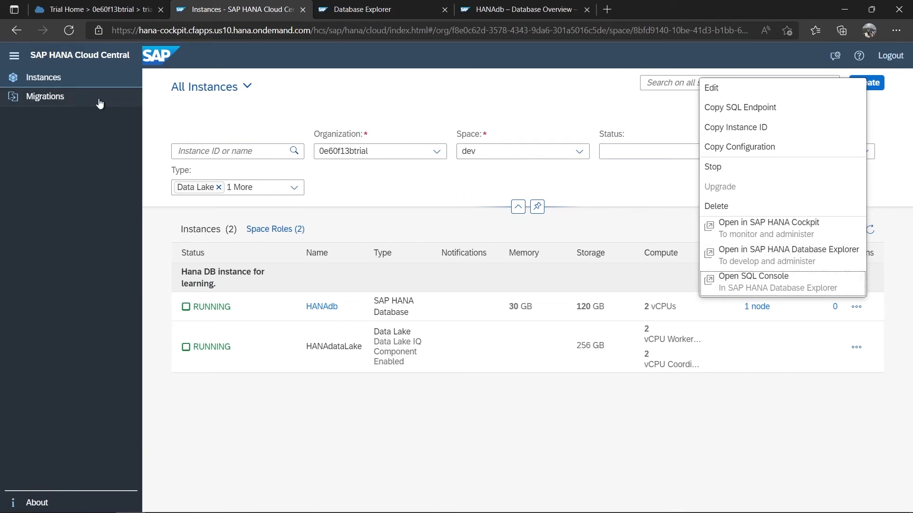
{"action": "left_click", "coordinate": [367, 10]}
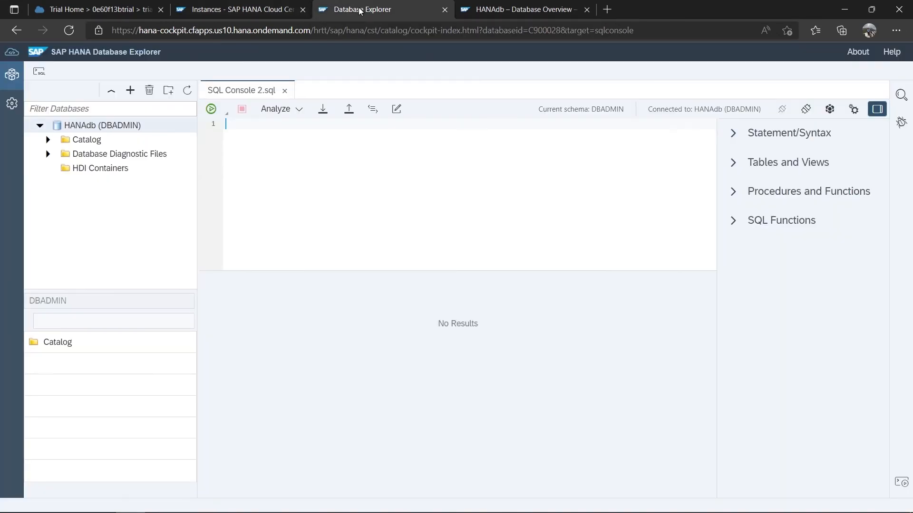
{"action": "left_click", "coordinate": [284, 91]}
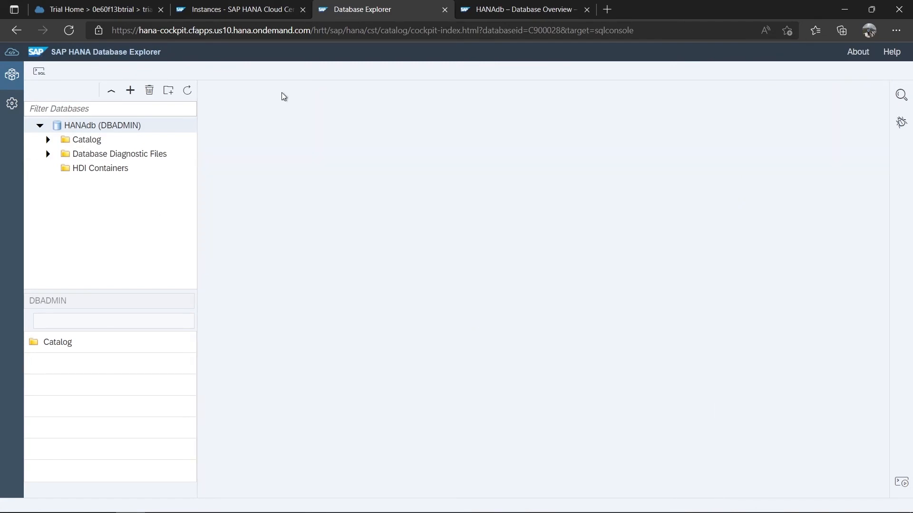
{"action": "left_click", "coordinate": [39, 72]}
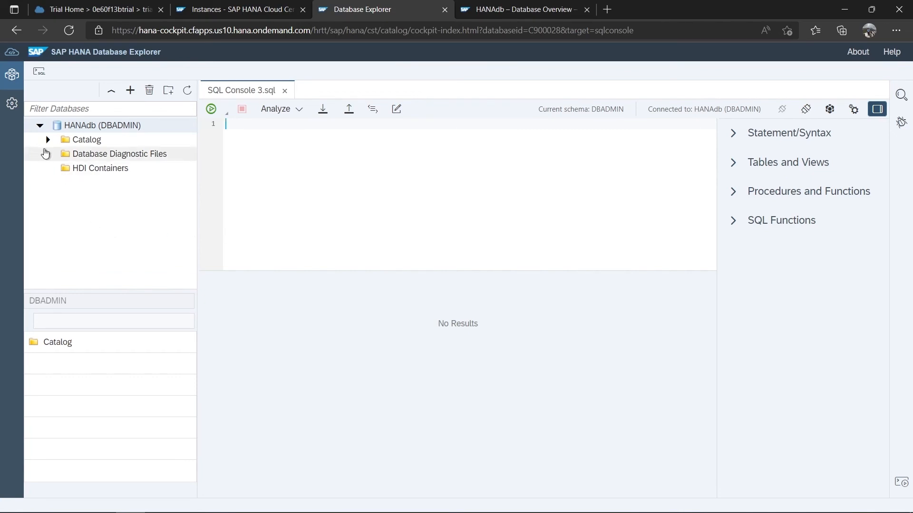
- Expand Catalog under HANAdb (DBADMIN) and open Tables, which reads No Tables
{"action": "left_click_drag", "start_coordinate": [66, 141], "coordinate": [48, 141]}
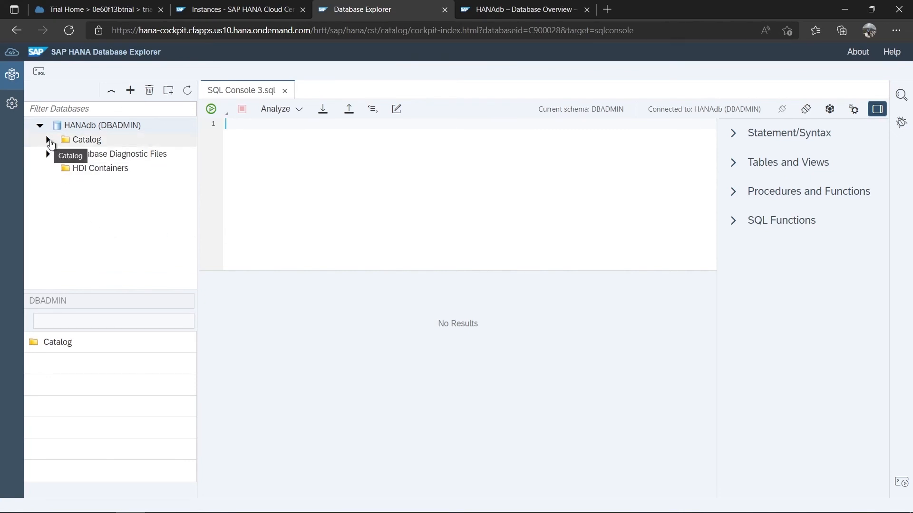
{"action": "left_click", "coordinate": [49, 141]}
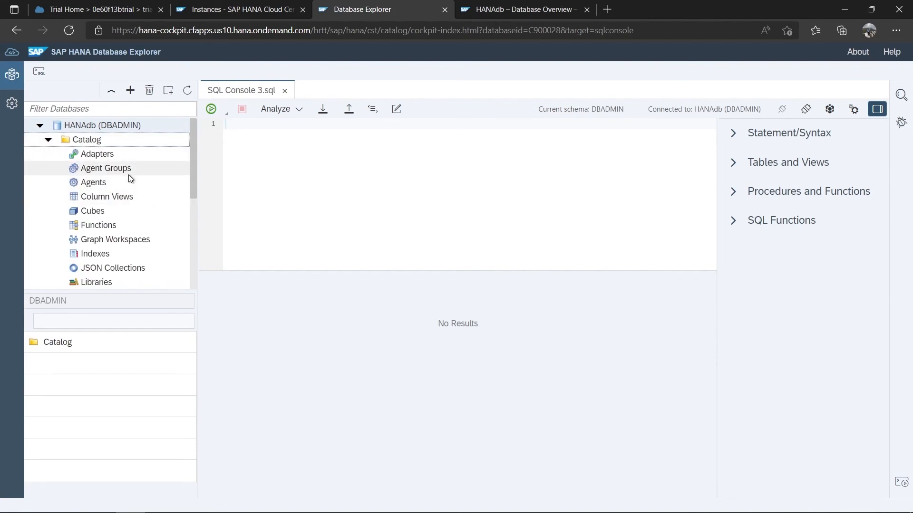
{"action": "scroll", "coordinate": [129, 178], "scroll_direction": "down", "scroll_amount": 5}
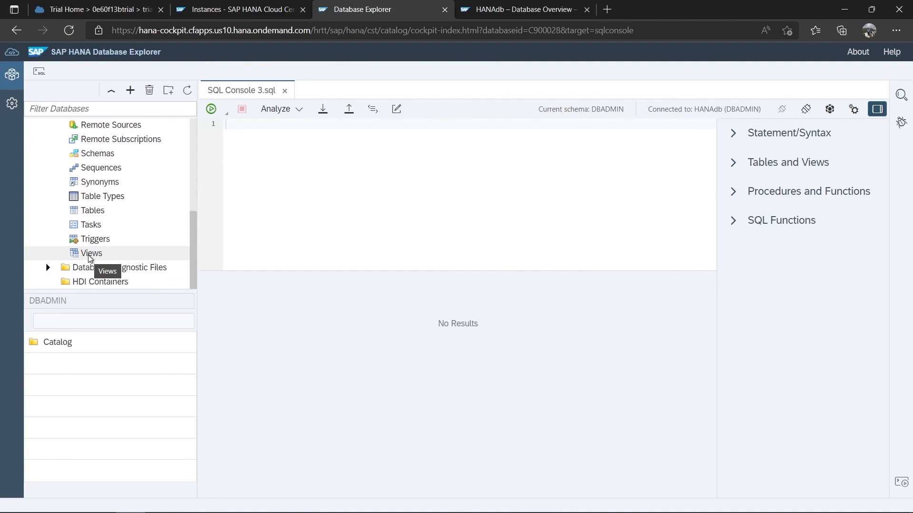
{"action": "scroll", "coordinate": [90, 258], "scroll_direction": "up", "scroll_amount": 5}
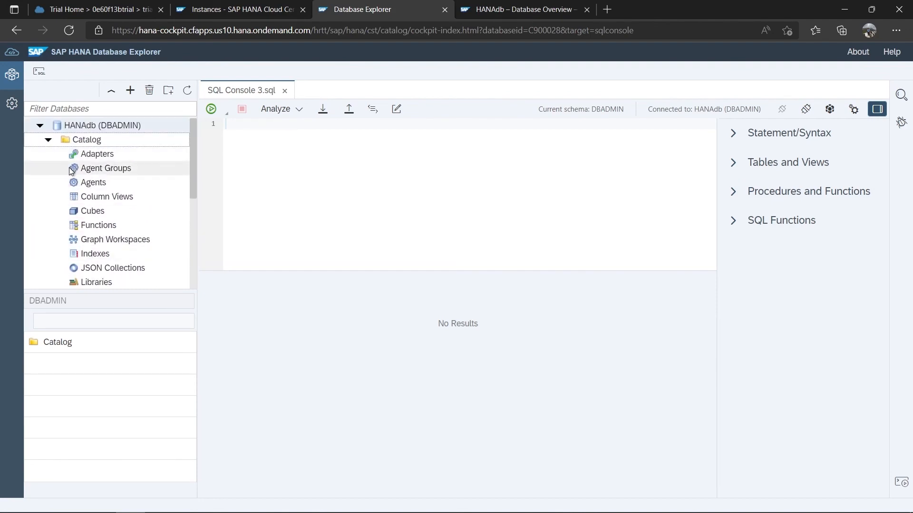
{"action": "scroll", "coordinate": [76, 176], "scroll_direction": "down", "scroll_amount": 5}
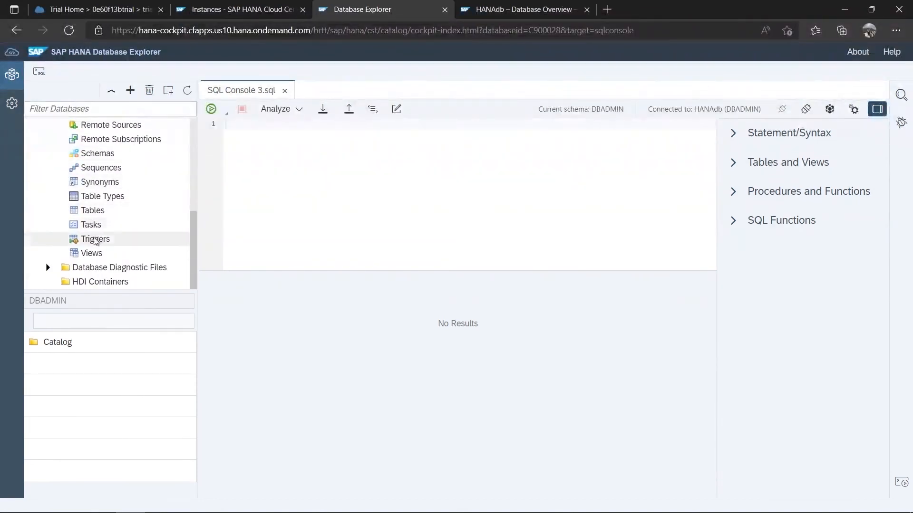
{"action": "scroll", "coordinate": [96, 241], "scroll_direction": "up", "scroll_amount": 5}
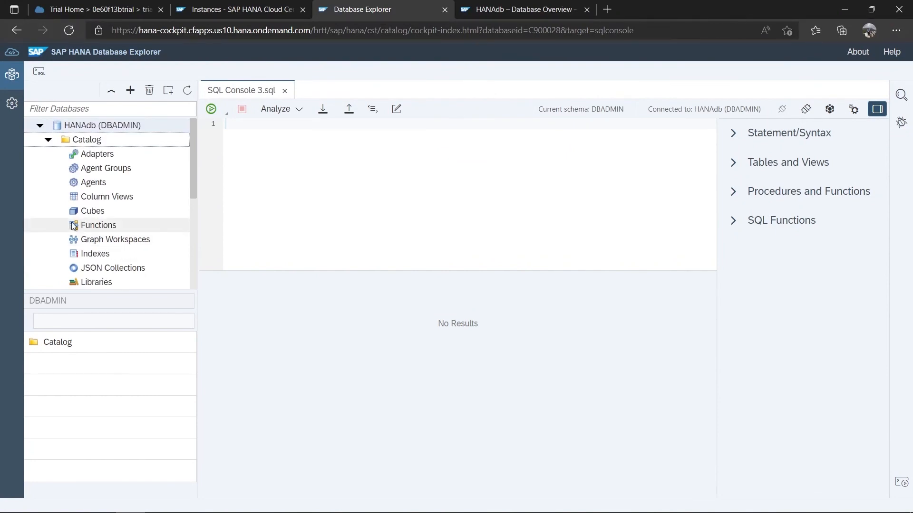
{"action": "scroll", "coordinate": [36, 180], "scroll_direction": "down", "scroll_amount": 5}
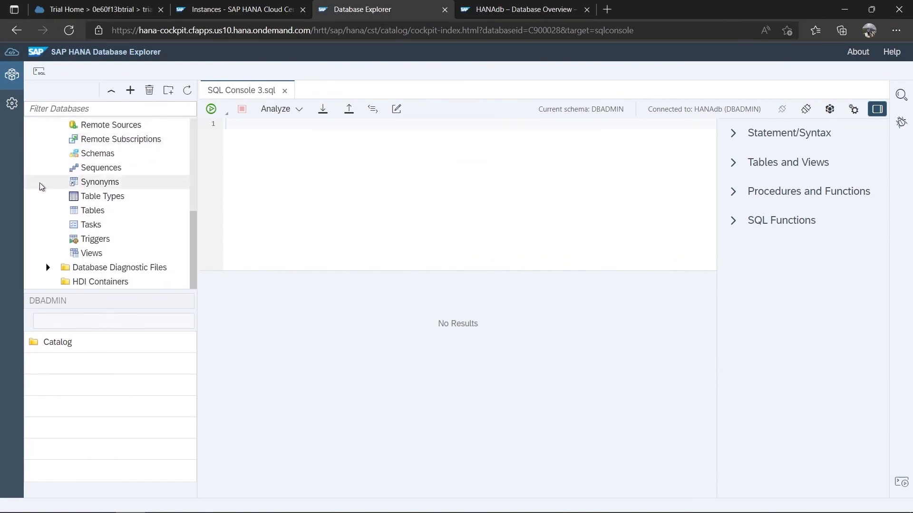
{"action": "left_click", "coordinate": [91, 213]}
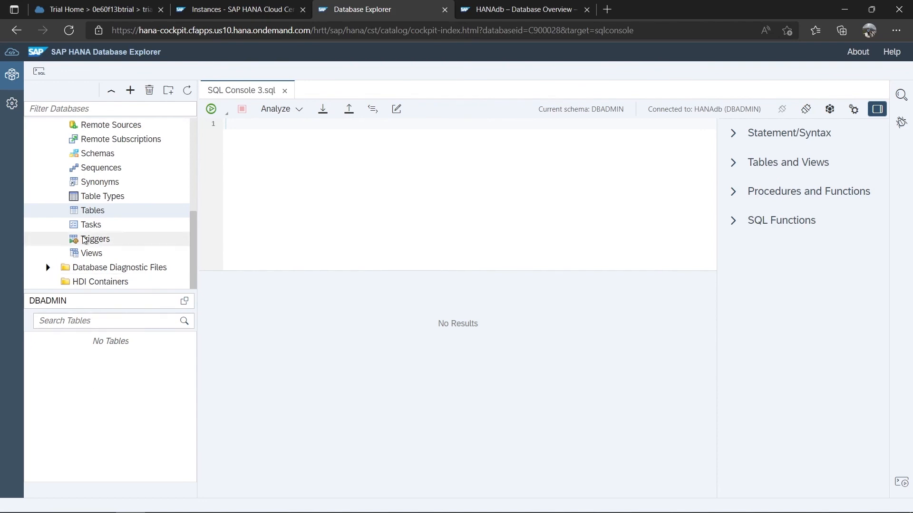
- List the Schemas in HANAdb's catalog
{"action": "scroll", "coordinate": [53, 208], "scroll_direction": "up", "scroll_amount": 4}
{"action": "scroll", "coordinate": [52, 208], "scroll_direction": "up", "scroll_amount": 1}
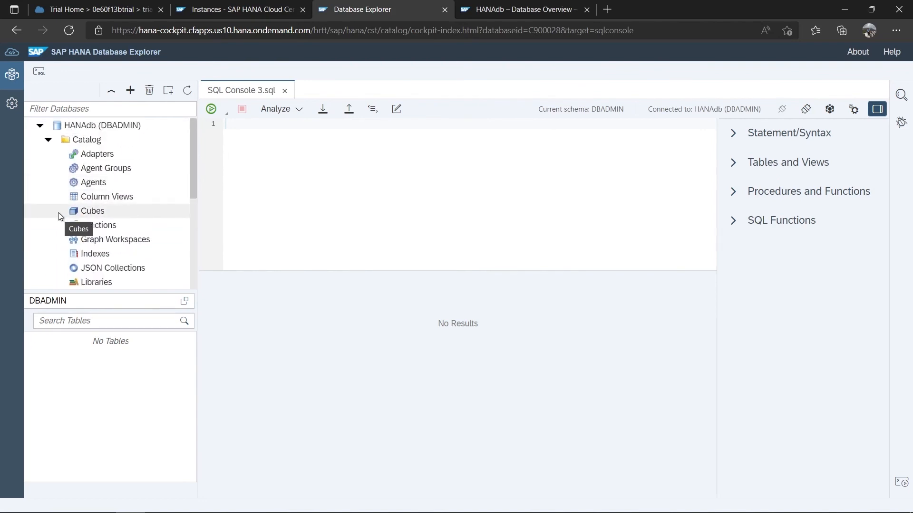
{"action": "scroll", "coordinate": [58, 212], "scroll_direction": "down", "scroll_amount": 5}
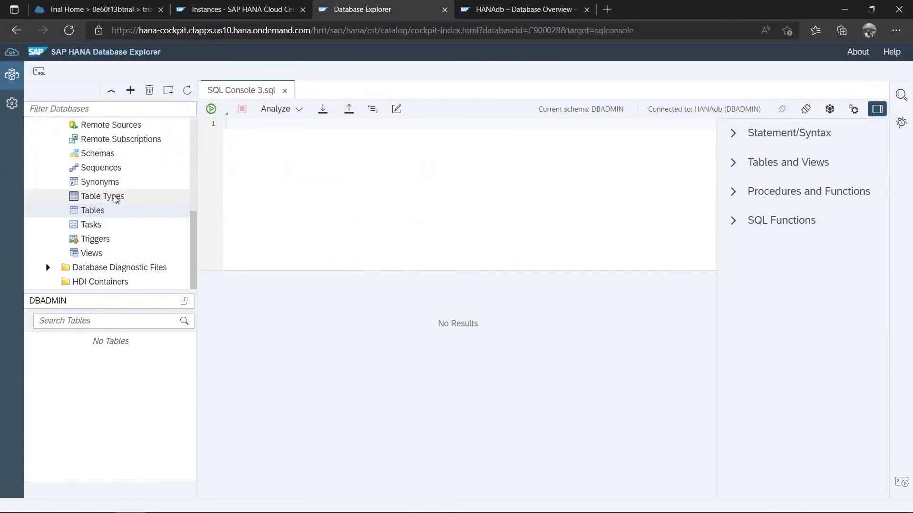
{"action": "scroll", "coordinate": [103, 201], "scroll_direction": "up", "scroll_amount": 5}
{"action": "scroll", "coordinate": [102, 205], "scroll_direction": "down", "scroll_amount": 5}
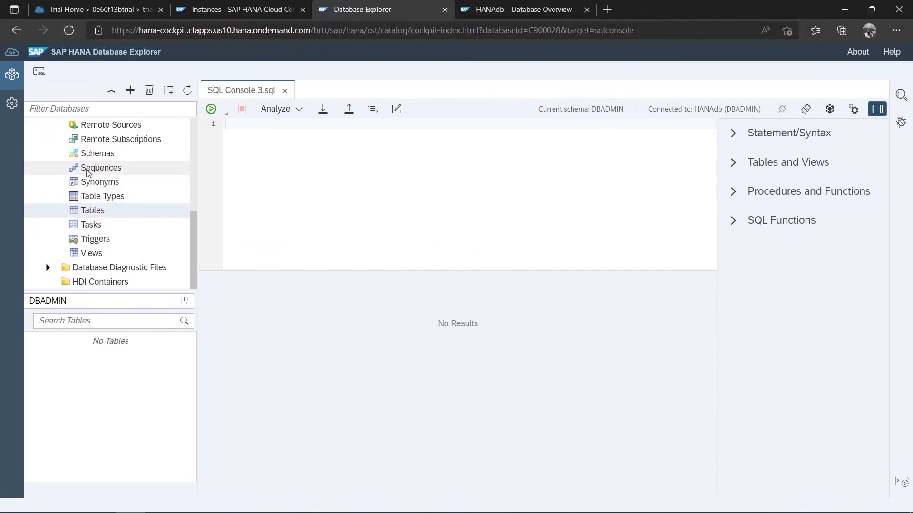
{"action": "left_click", "coordinate": [105, 157]}
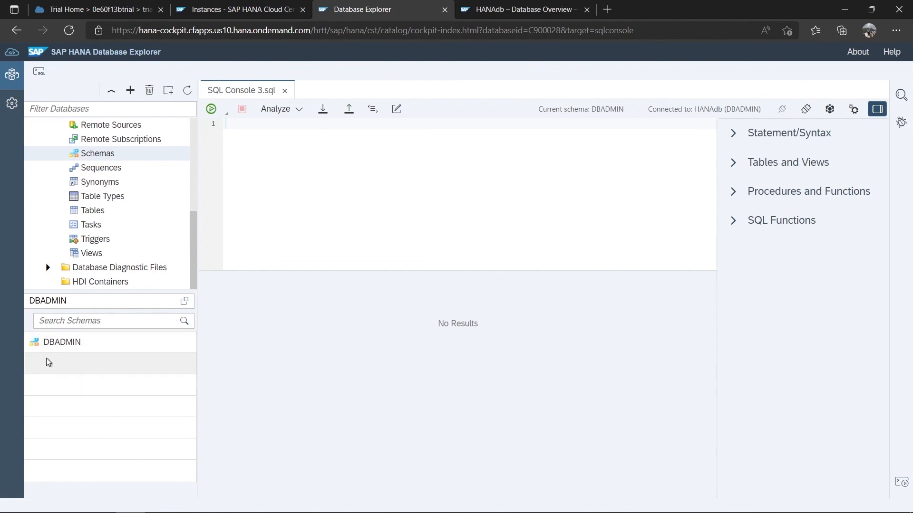
- Browse Views, then list Adapters: aseodbc, athena, bigqueryrest, file, hanaodbc, iqodbc
{"action": "scroll", "coordinate": [80, 249], "scroll_direction": "up", "scroll_amount": 5}
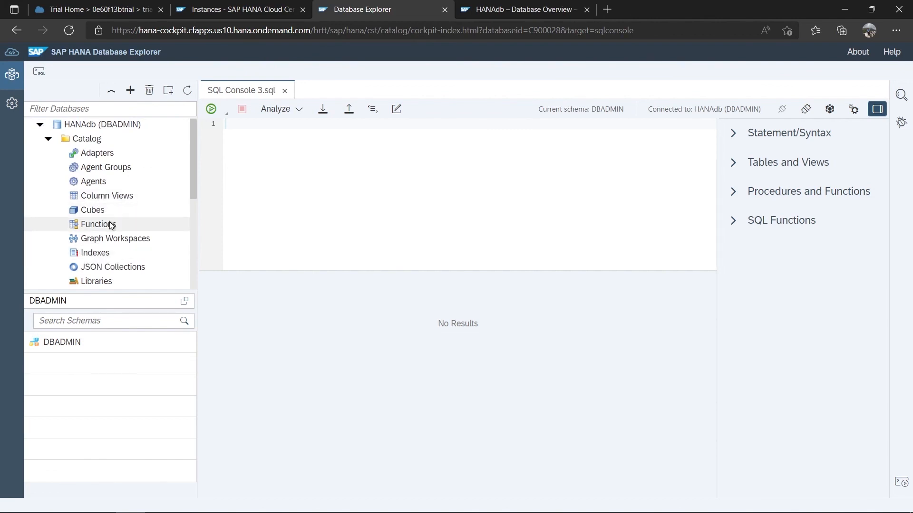
{"action": "scroll", "coordinate": [108, 228], "scroll_direction": "down", "scroll_amount": 4}
{"action": "left_click", "coordinate": [102, 255]}
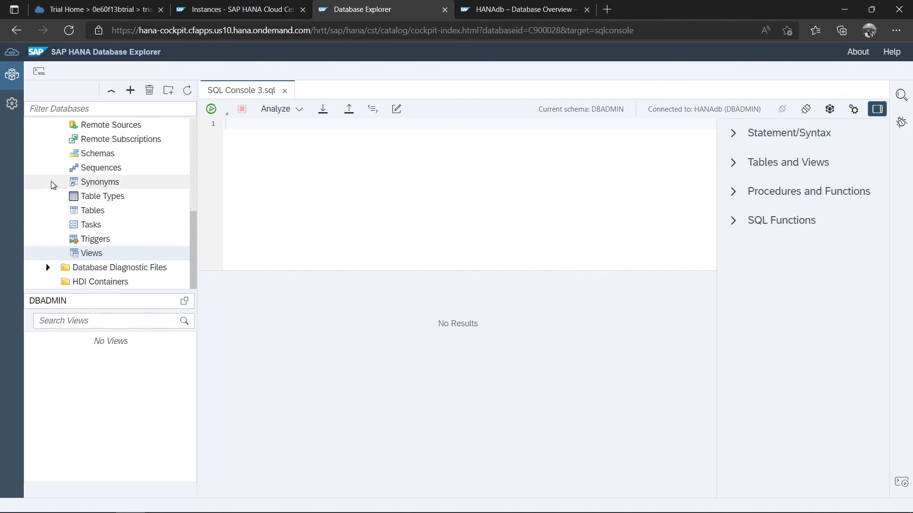
{"action": "scroll", "coordinate": [68, 198], "scroll_direction": "up", "scroll_amount": 5}
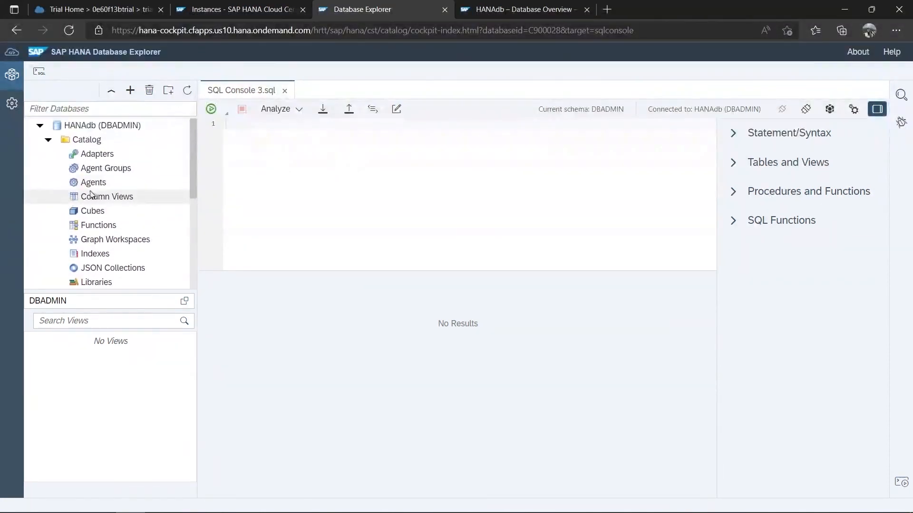
{"action": "left_click", "coordinate": [107, 157]}
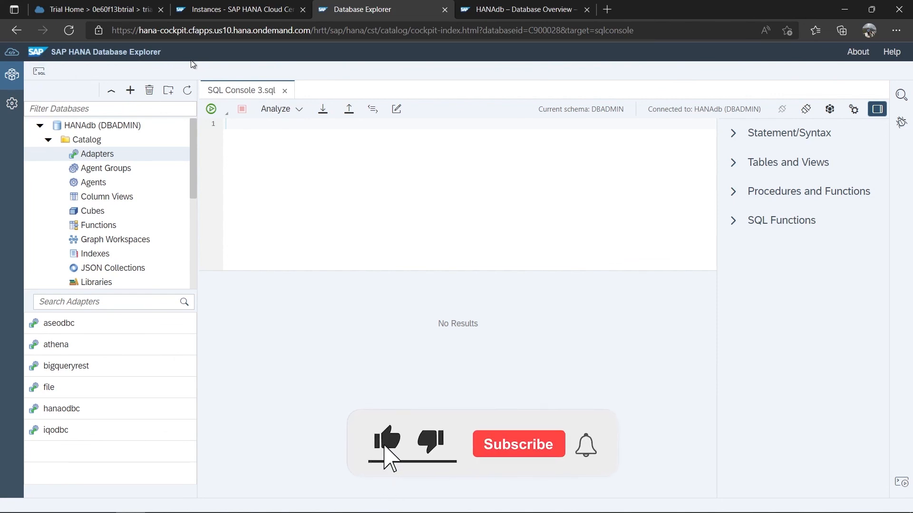
{"action": "left_click", "coordinate": [247, 14]}
{"action": "left_click", "coordinate": [382, 10]}
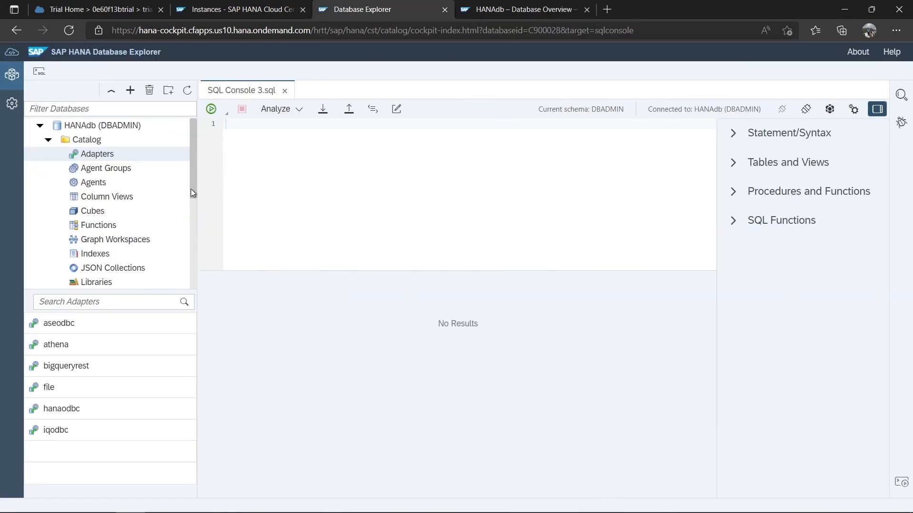
{"action": "scroll", "coordinate": [123, 198], "scroll_direction": "down", "scroll_amount": 3}
{"action": "scroll", "coordinate": [124, 197], "scroll_direction": "up", "scroll_amount": 1}
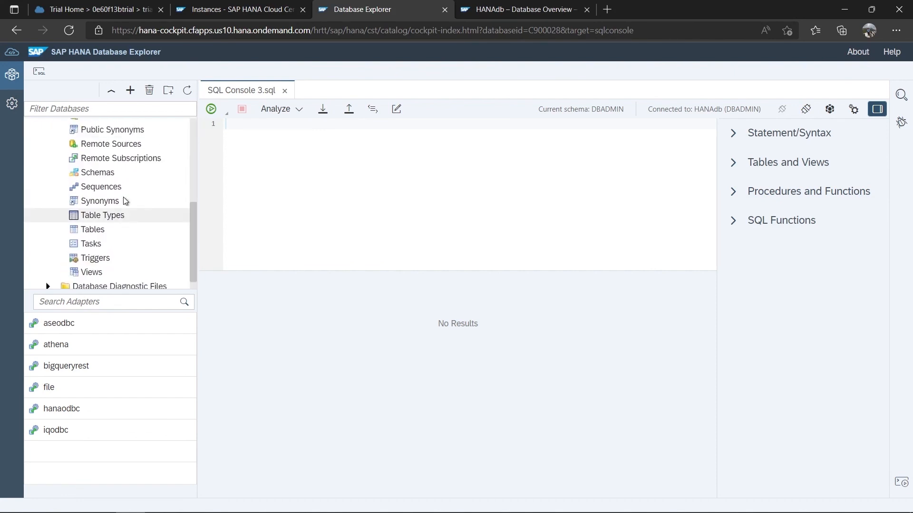
{"action": "scroll", "coordinate": [124, 196], "scroll_direction": "up", "scroll_amount": 5}
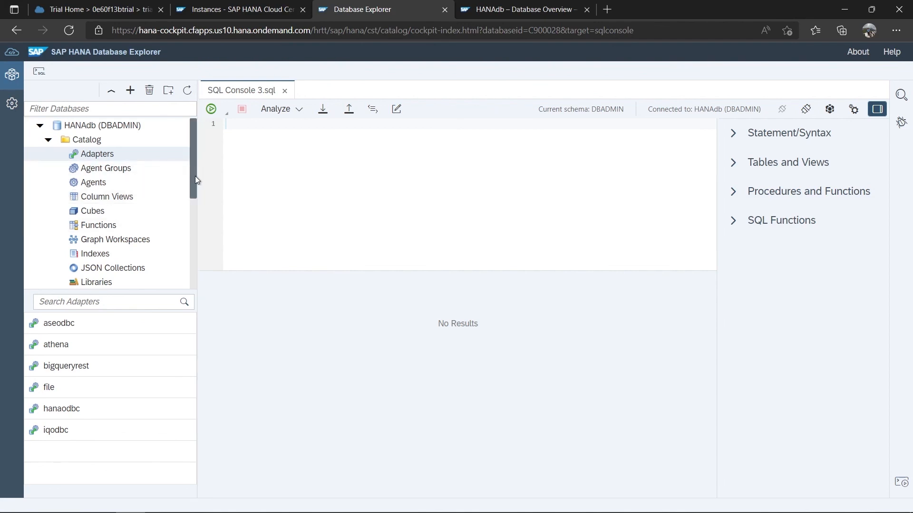
{"action": "left_click_drag", "start_coordinate": [195, 180], "coordinate": [192, 302]}
{"action": "left_click_drag", "start_coordinate": [195, 269], "coordinate": [203, 162]}
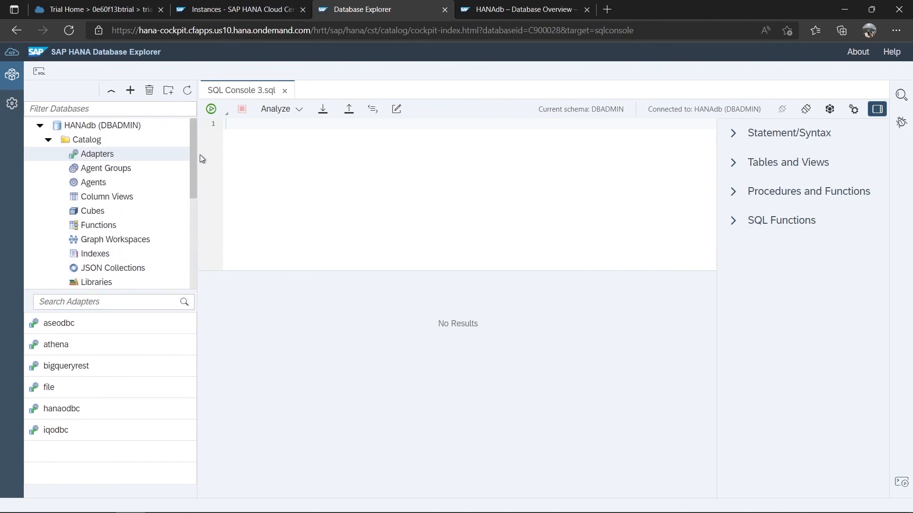